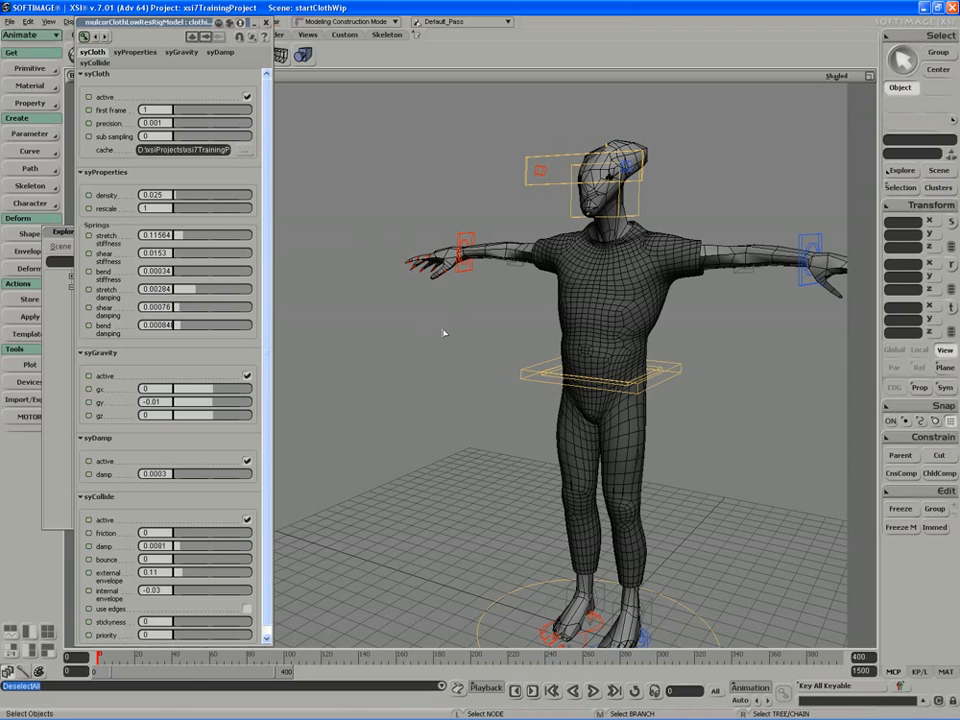
Point the syCloth cache to SecondTestStandAndCheer in the project's Syflex folder, removing the 0400 frame number from the path.
{"action": "left_click", "coordinate": [146, 152]}
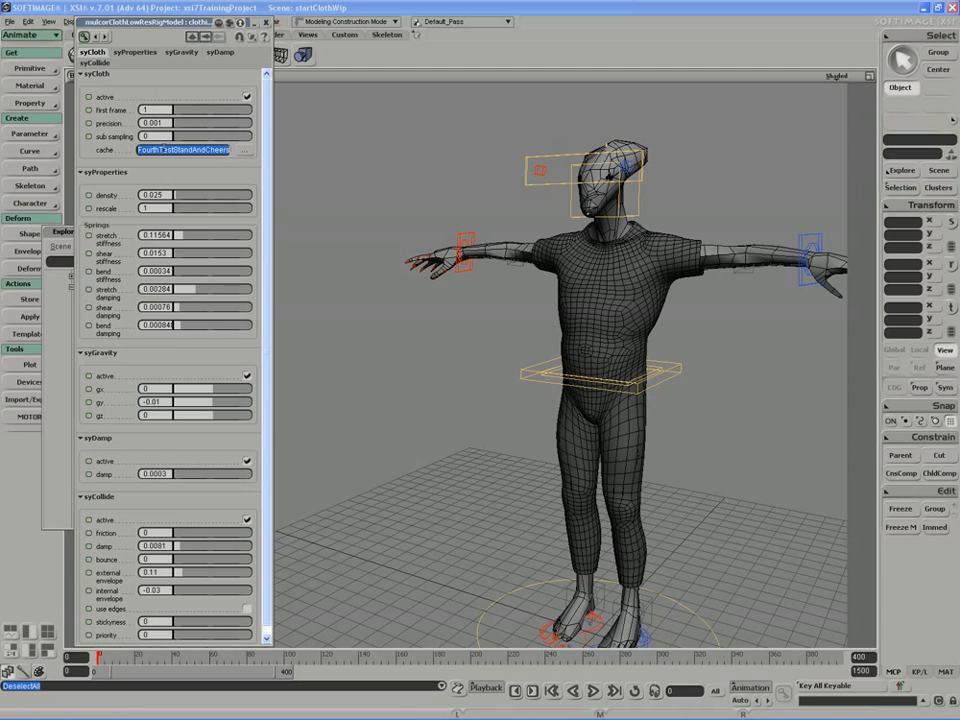
{"action": "left_click", "coordinate": [244, 150]}
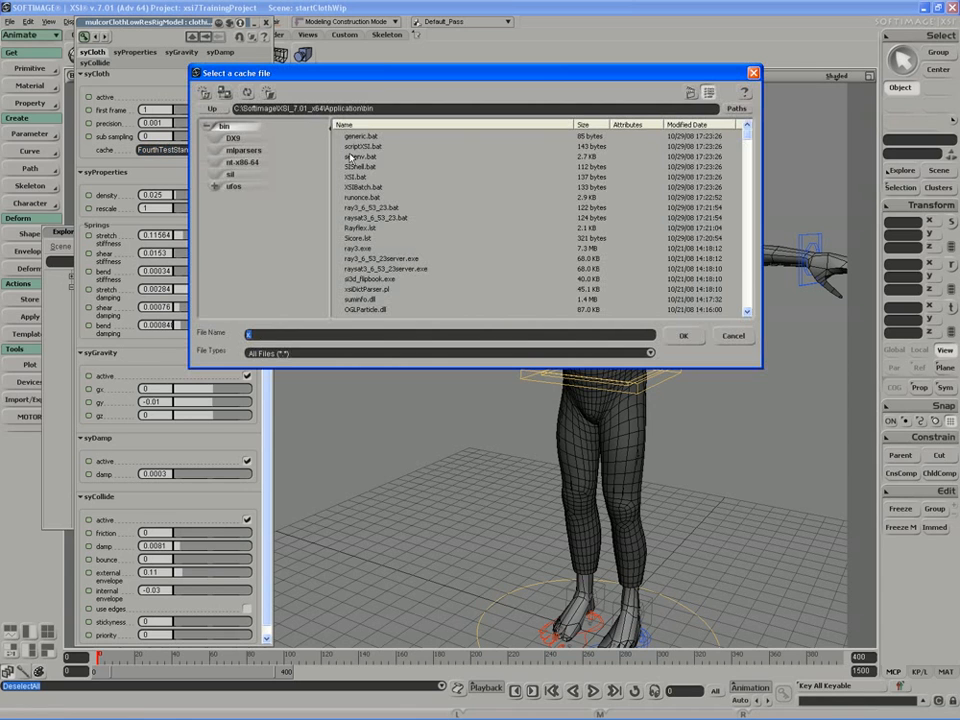
{"action": "left_click", "coordinate": [737, 110]}
{"action": "left_click", "coordinate": [860, 264]}
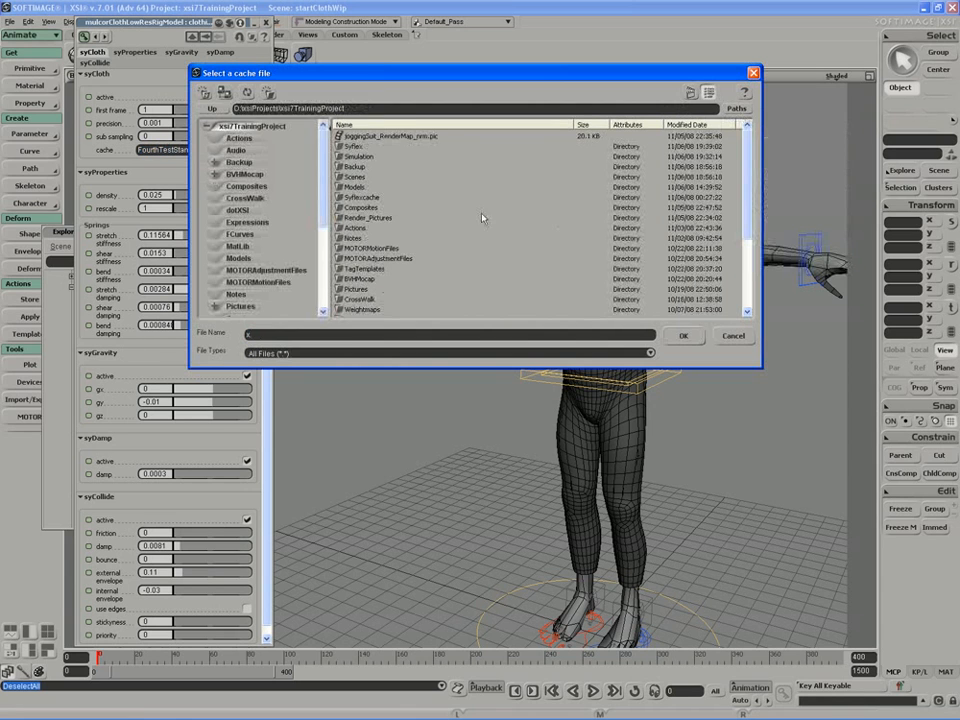
{"action": "double_click", "coordinate": [352, 147]}
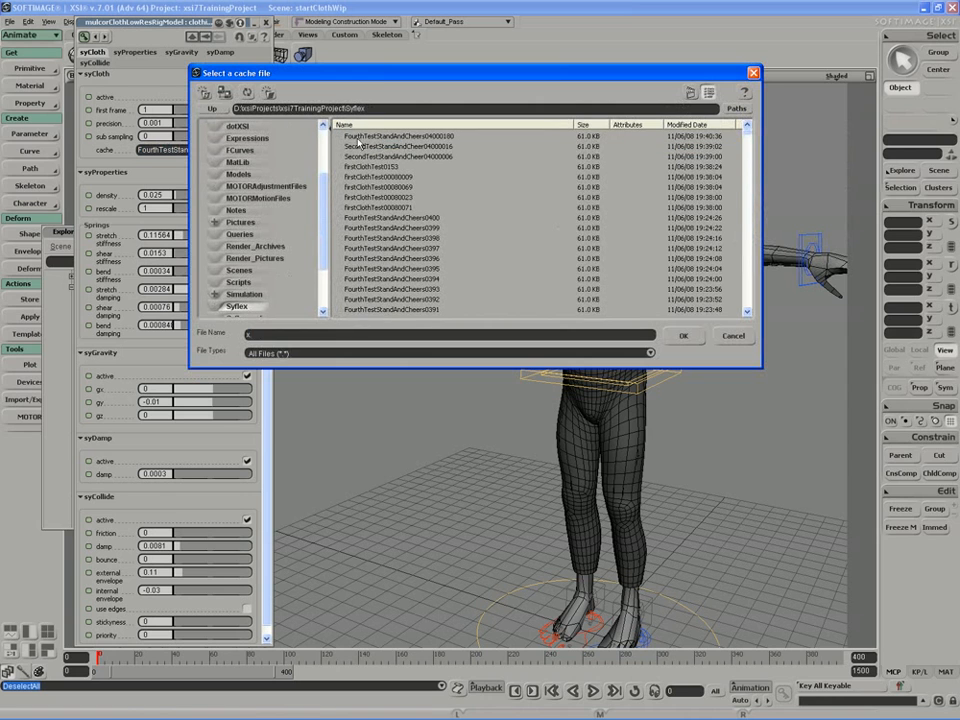
{"action": "left_click_drag", "start_coordinate": [750, 136], "coordinate": [743, 188]}
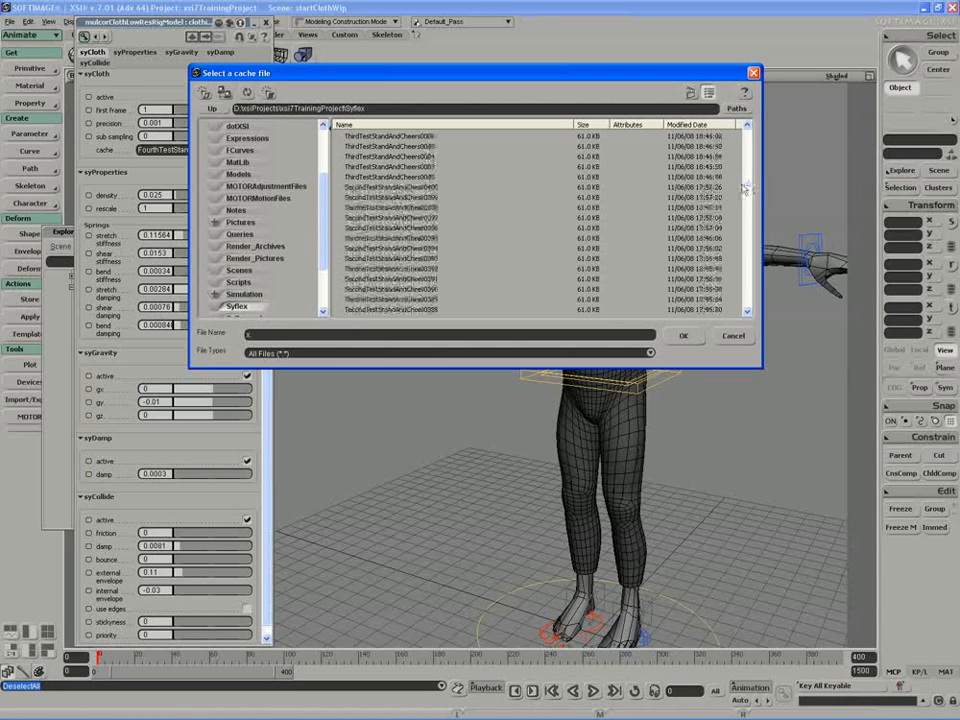
{"action": "left_click", "coordinate": [420, 187]}
{"action": "left_click", "coordinate": [681, 337]}
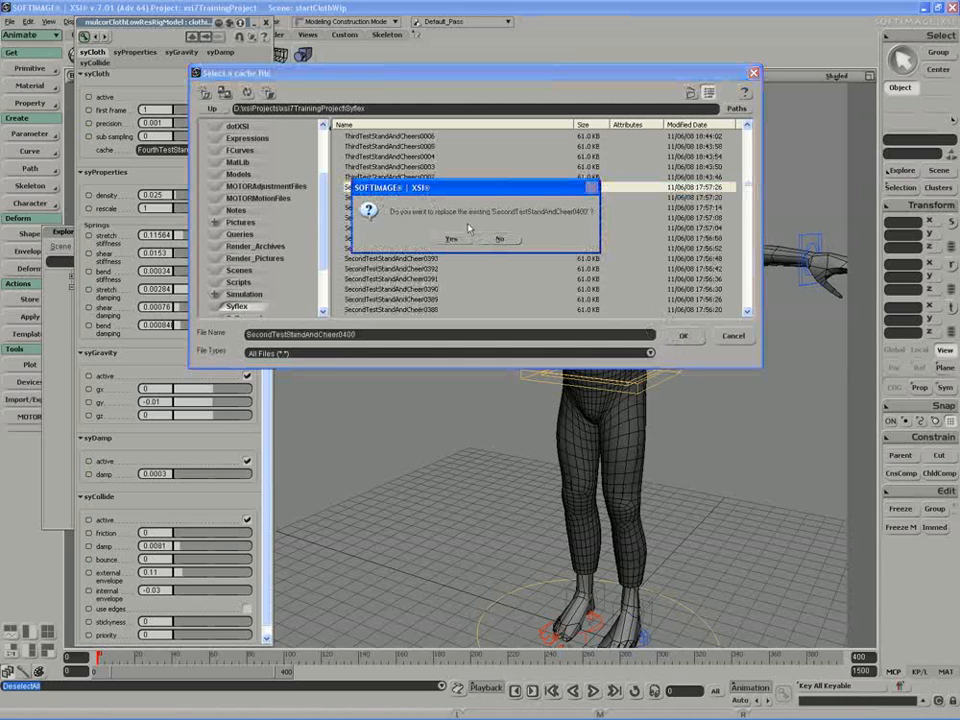
{"action": "left_click", "coordinate": [452, 238]}
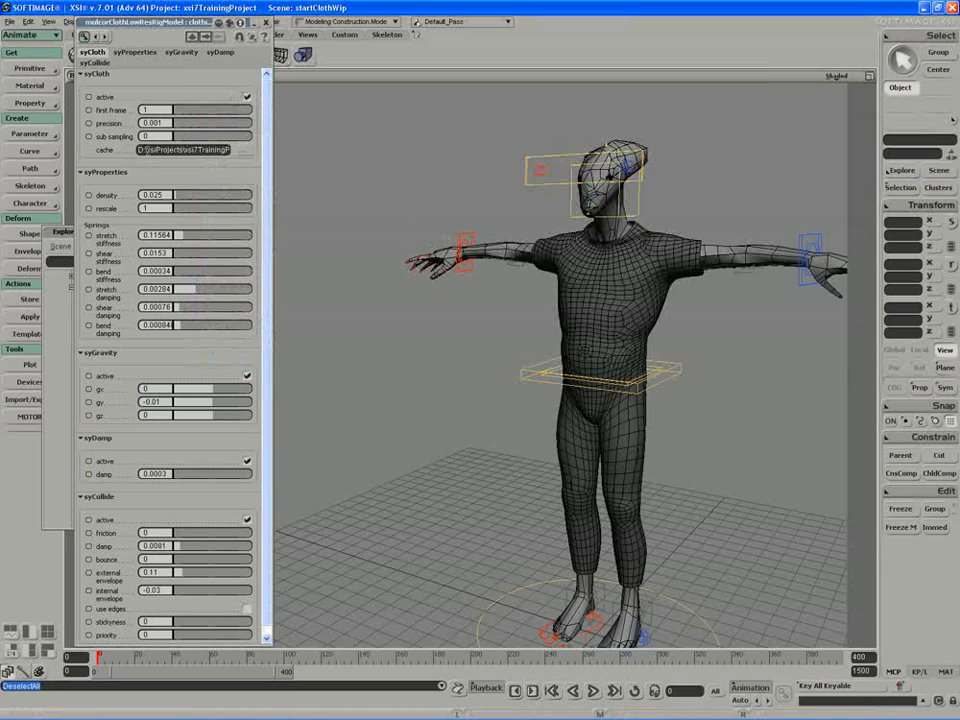
{"action": "left_click_drag", "start_coordinate": [218, 149], "coordinate": [223, 149]}
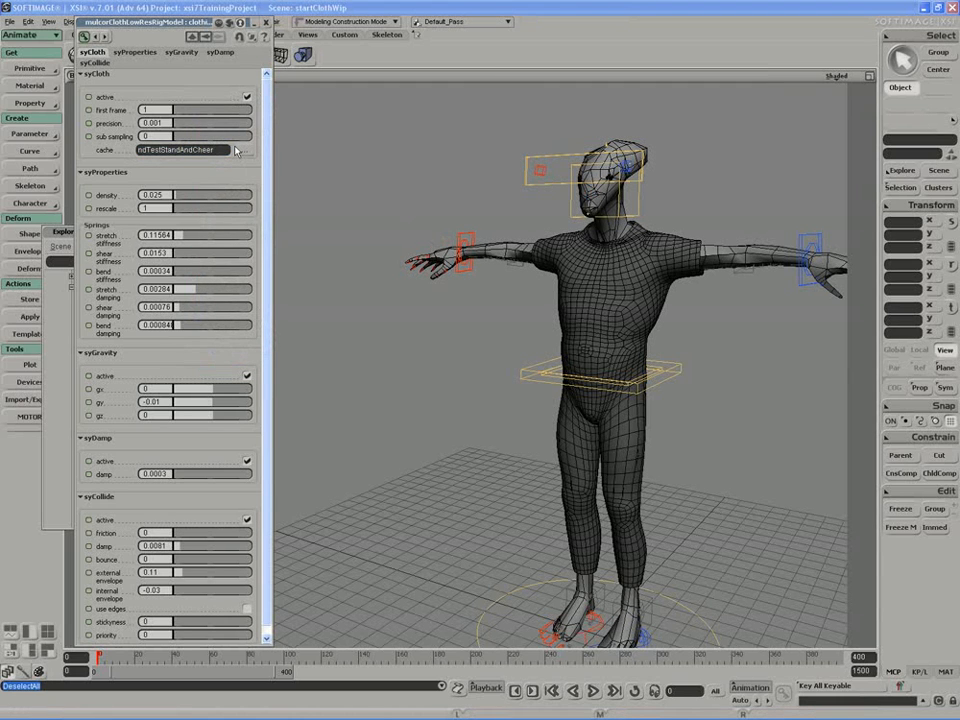
{"action": "key", "text": "Return"}
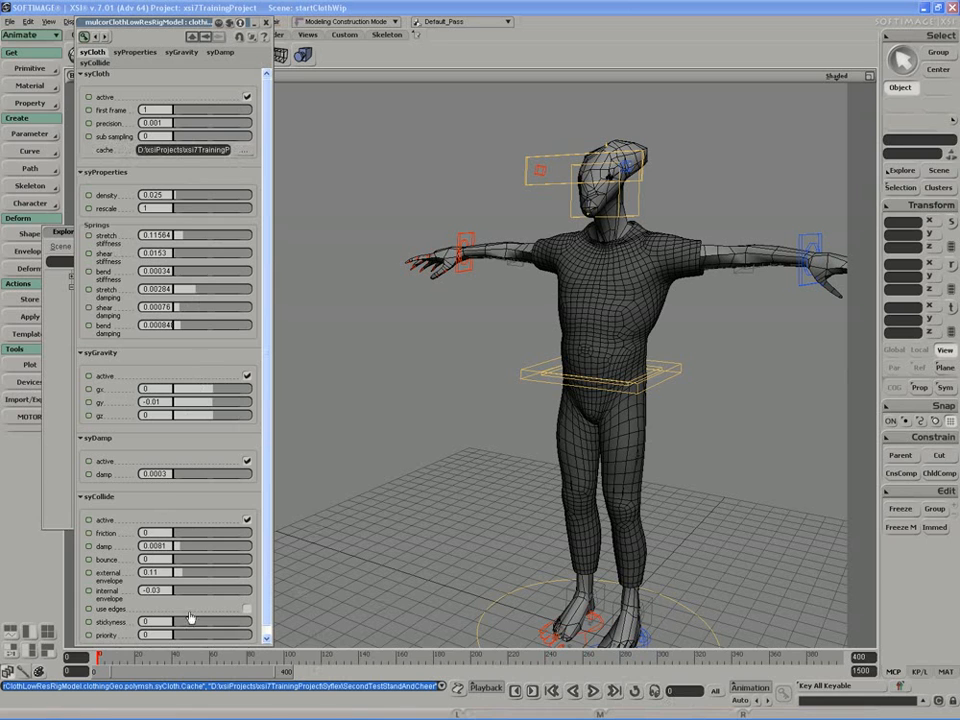
Scrub to frame 150, examine the cloth around the character's lowered hand and thigh up close, and close the cloth properties.
{"action": "left_click_drag", "start_coordinate": [98, 660], "coordinate": [383, 658]}
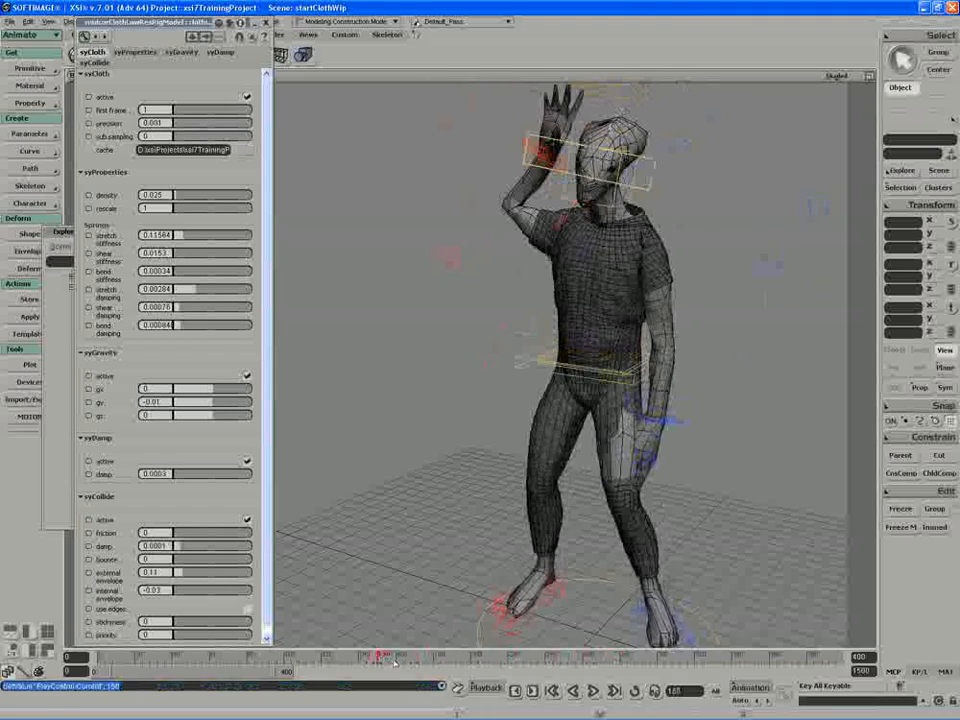
{"action": "key", "text": "s"}
{"action": "right_click_drag", "start_coordinate": [632, 407], "coordinate": [525, 416]}
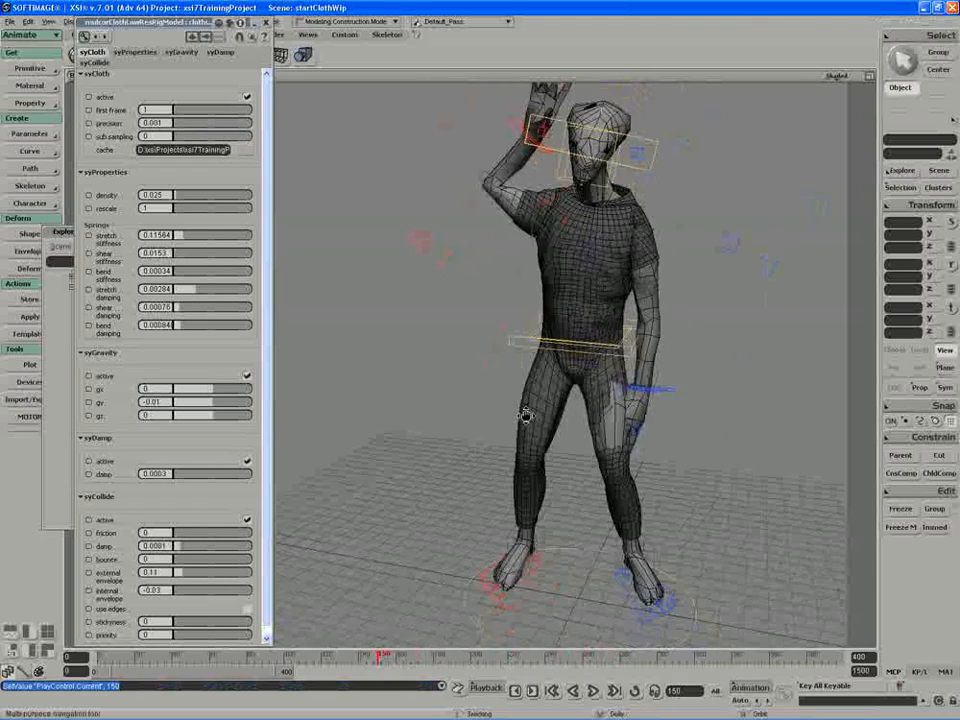
{"action": "middle_click_drag", "start_coordinate": [525, 416], "coordinate": [461, 433]}
{"action": "left_click_drag", "start_coordinate": [461, 433], "coordinate": [426, 403]}
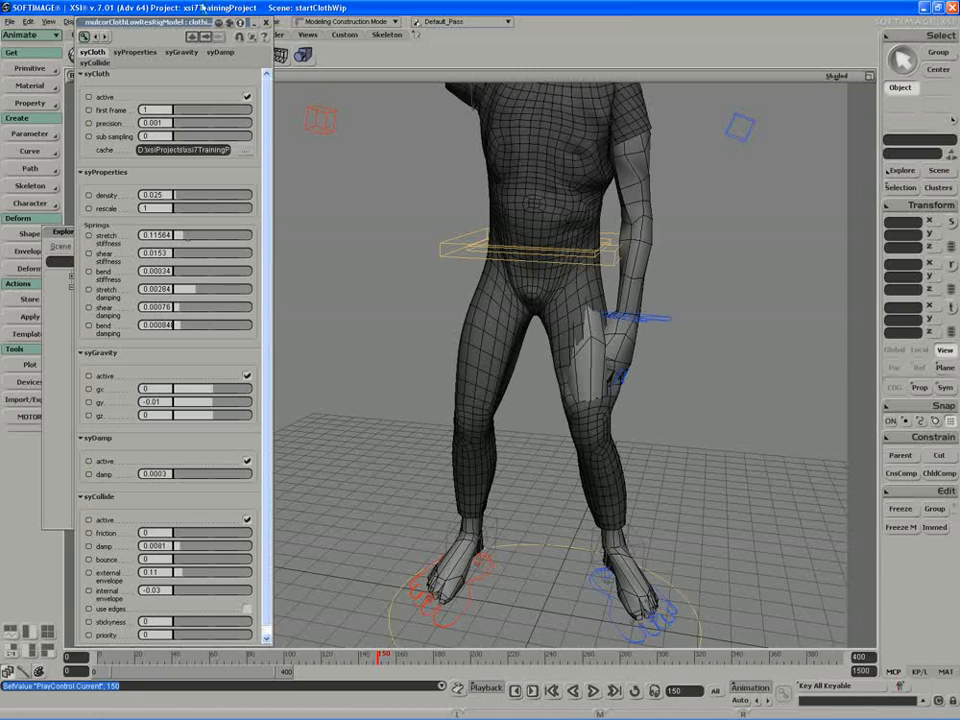
{"action": "left_click", "coordinate": [265, 21]}
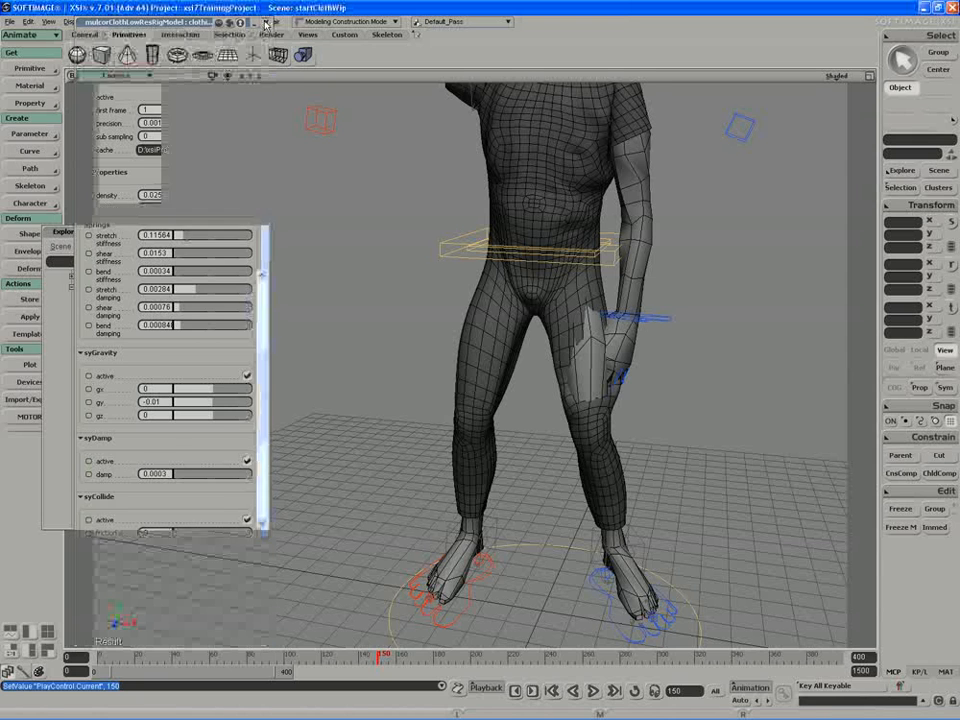
Cache the clothing mesh to ICECache files for frames 1 to 400, using the file name [object]_takeHandRoblem_[frame].
{"action": "left_click", "coordinate": [549, 204]}
{"action": "left_click", "coordinate": [30, 364]}
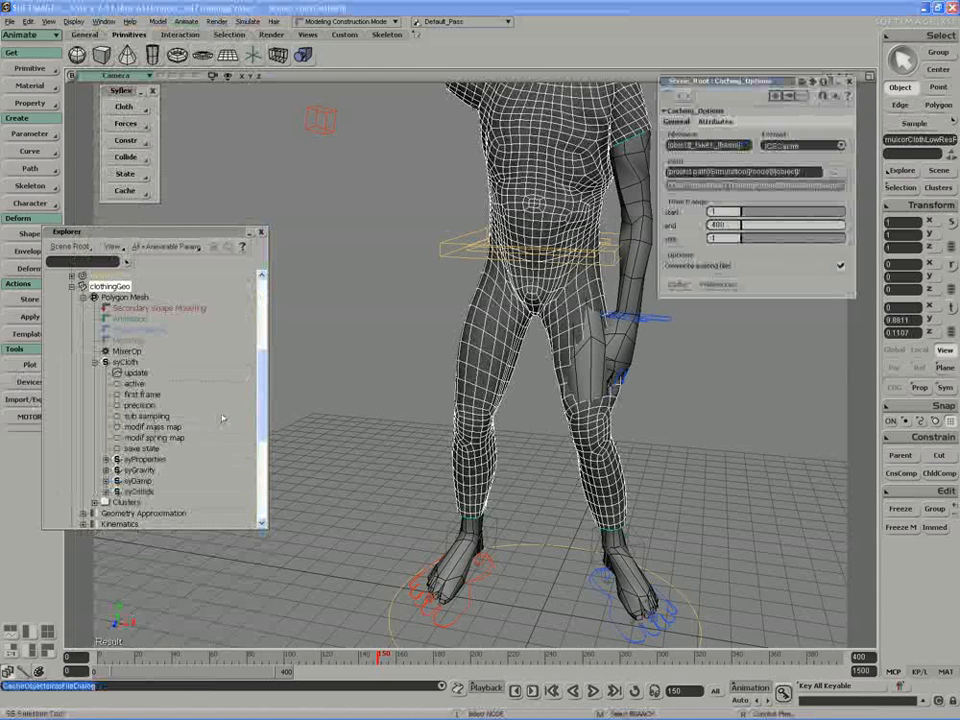
{"action": "left_click_drag", "start_coordinate": [699, 84], "coordinate": [377, 162]}
{"action": "double_click", "coordinate": [380, 224]}
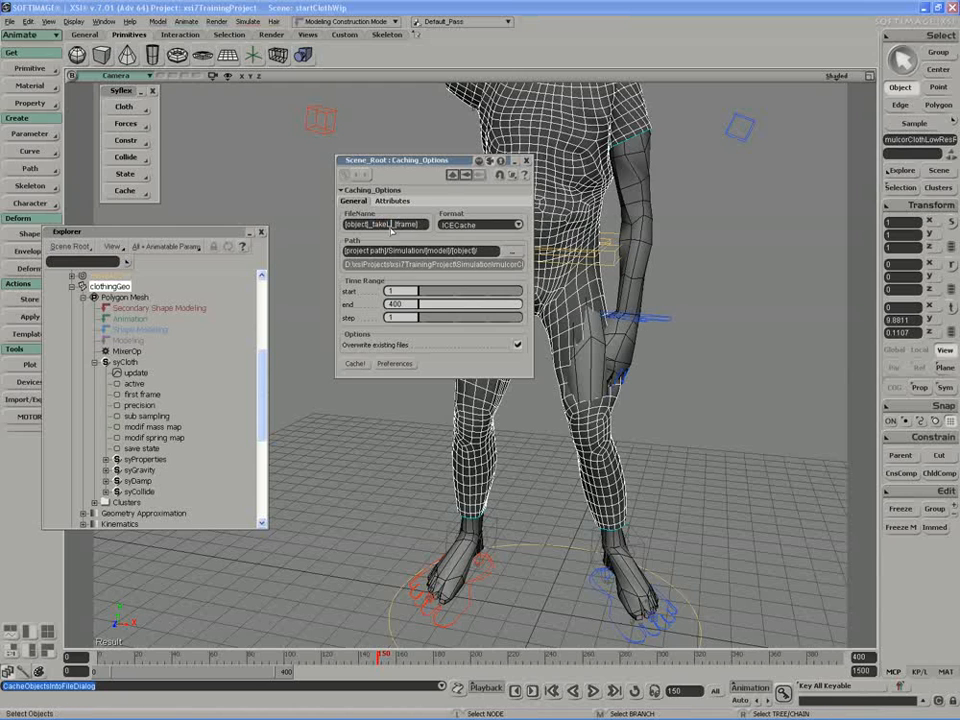
{"action": "type", "text": "HandPanel"}
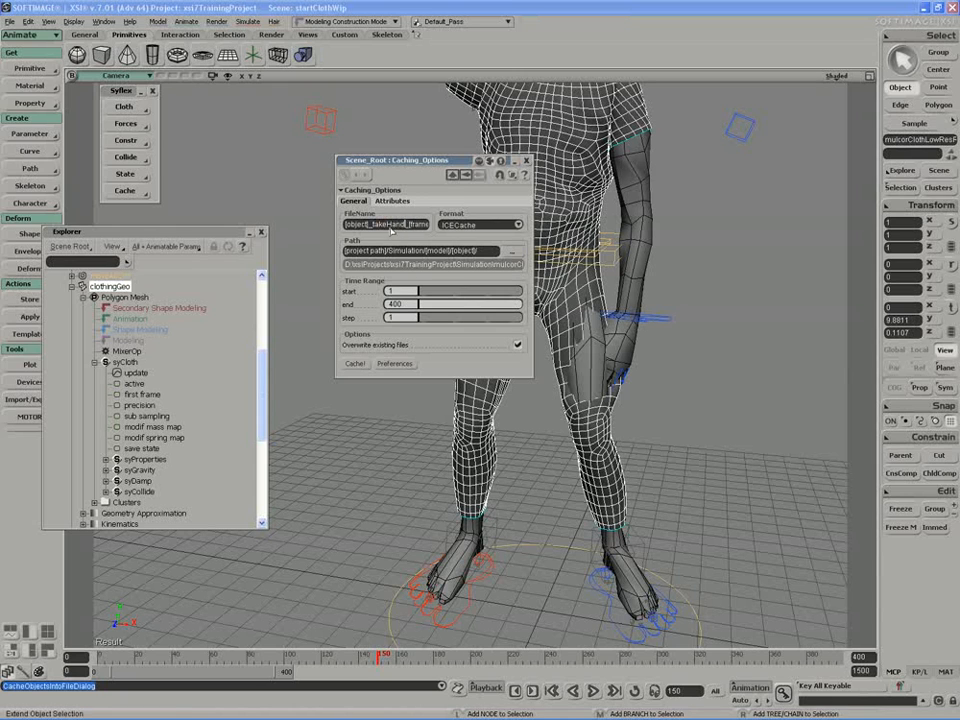
{"action": "key", "text": "BackSpace"}
{"action": "key", "text": "BackSpace"}
{"action": "key", "text": "BackSpace"}
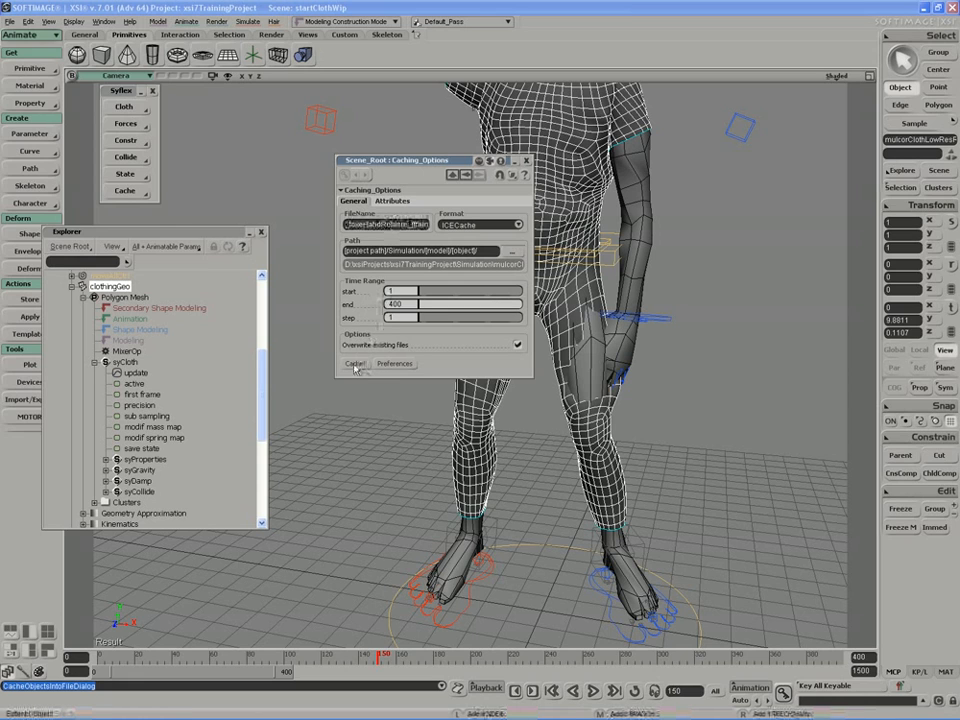
{"action": "left_click", "coordinate": [355, 364]}
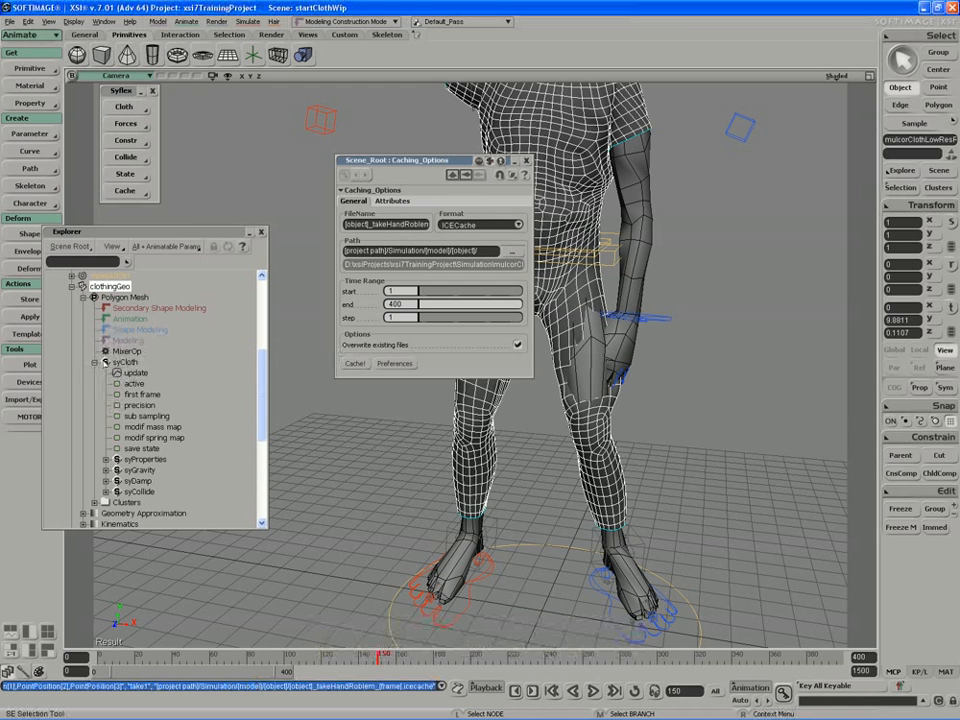
Deactivate the syCloth operator on clothingGeo and close its properties.
{"action": "left_click", "coordinate": [112, 362]}
{"action": "left_click", "coordinate": [508, 235]}
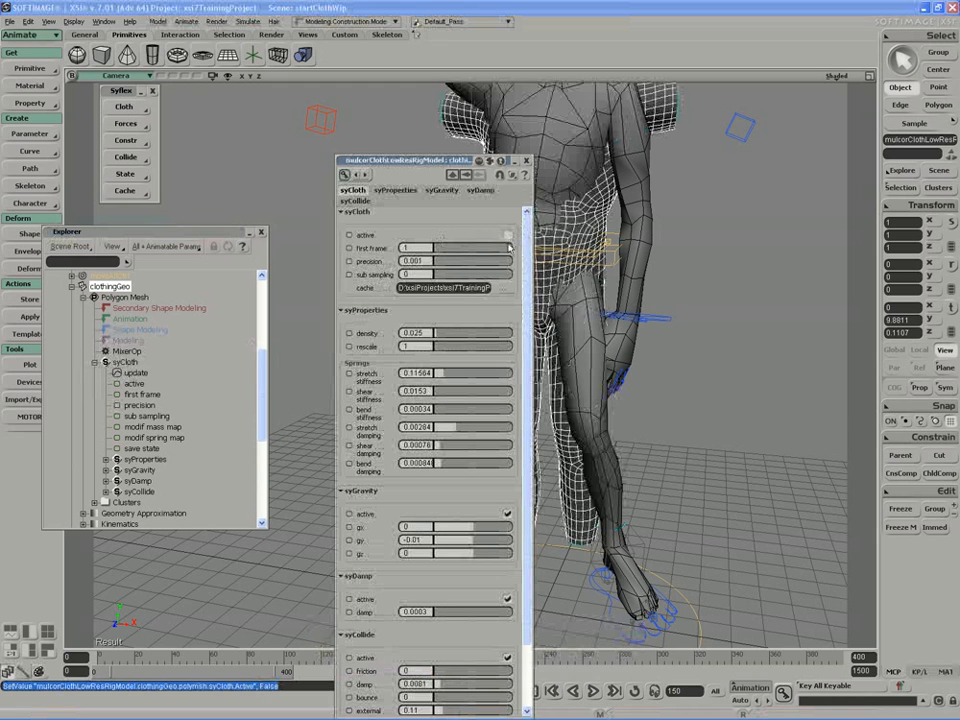
{"action": "left_click", "coordinate": [526, 160]}
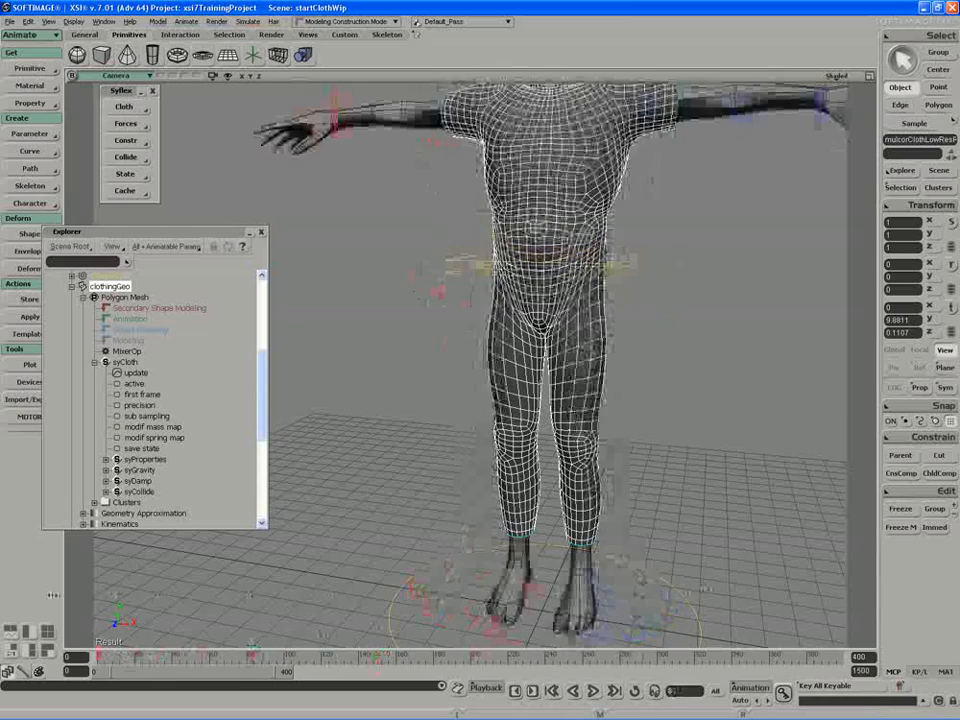
Show the whole character, open the Animation Mixer below it and unmute the take1 cache track.
{"action": "key", "text": "Up"}
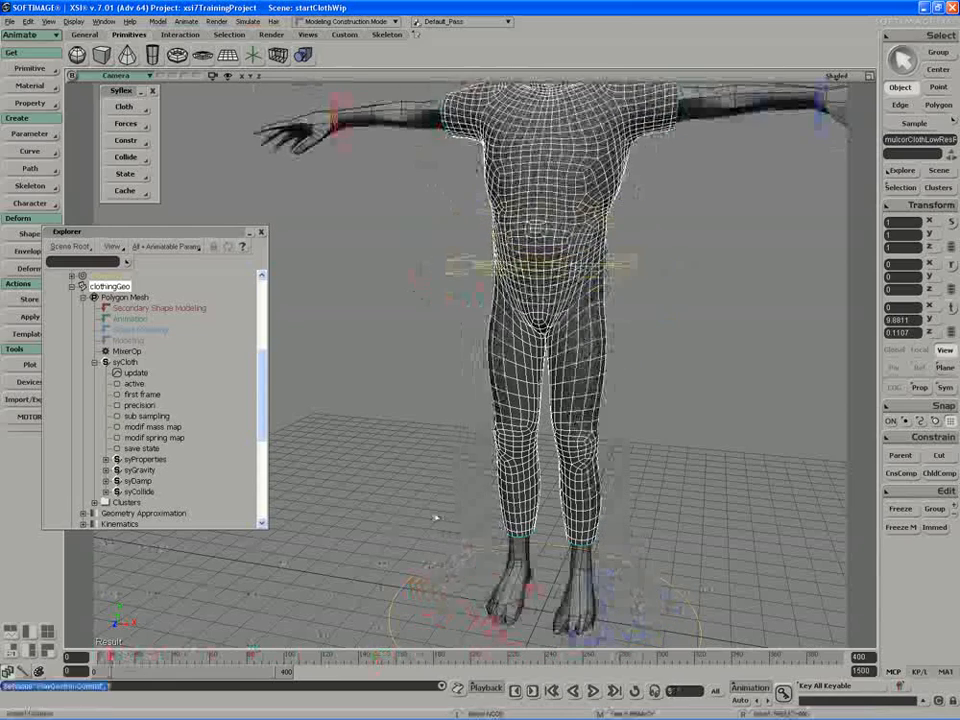
{"action": "middle_click_drag", "start_coordinate": [456, 490], "coordinate": [513, 452]}
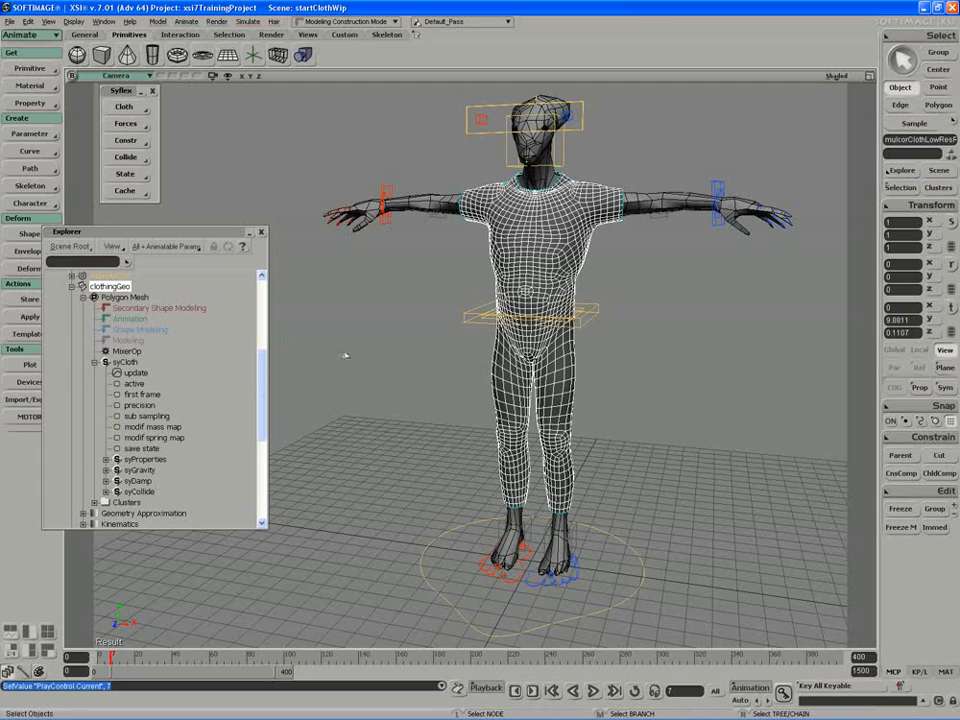
{"action": "key", "text": "alt+0"}
{"action": "left_click_drag", "start_coordinate": [334, 36], "coordinate": [414, 405]}
{"action": "left_click", "coordinate": [172, 502]}
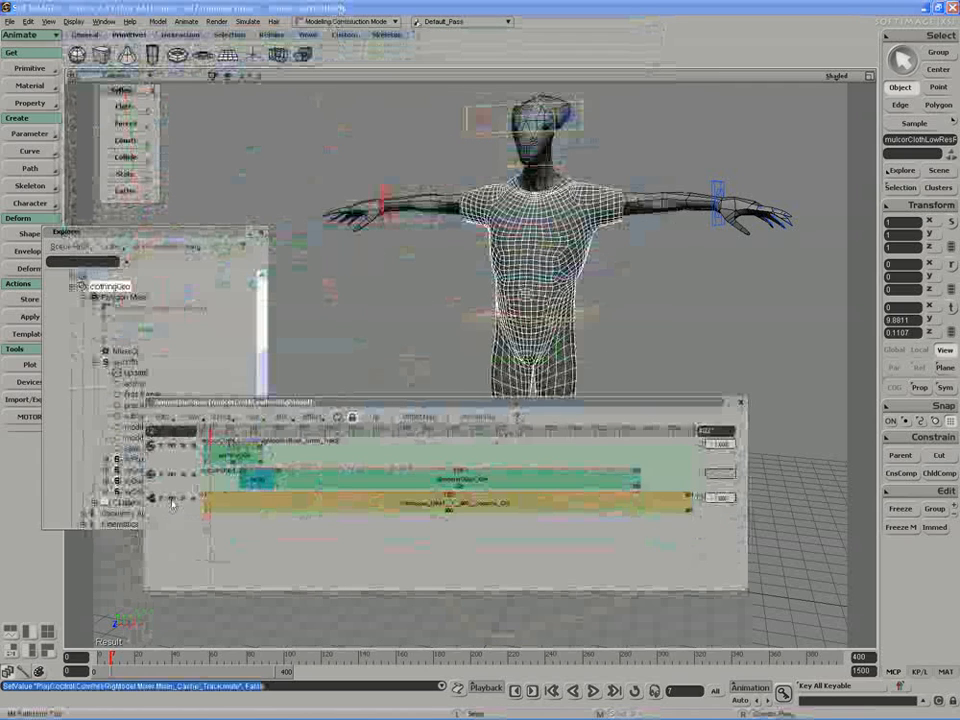
Scrub the mixer to frame 78 and examine how the take1 cache drives the clothing.
{"action": "left_click_drag", "start_coordinate": [233, 432], "coordinate": [297, 432]}
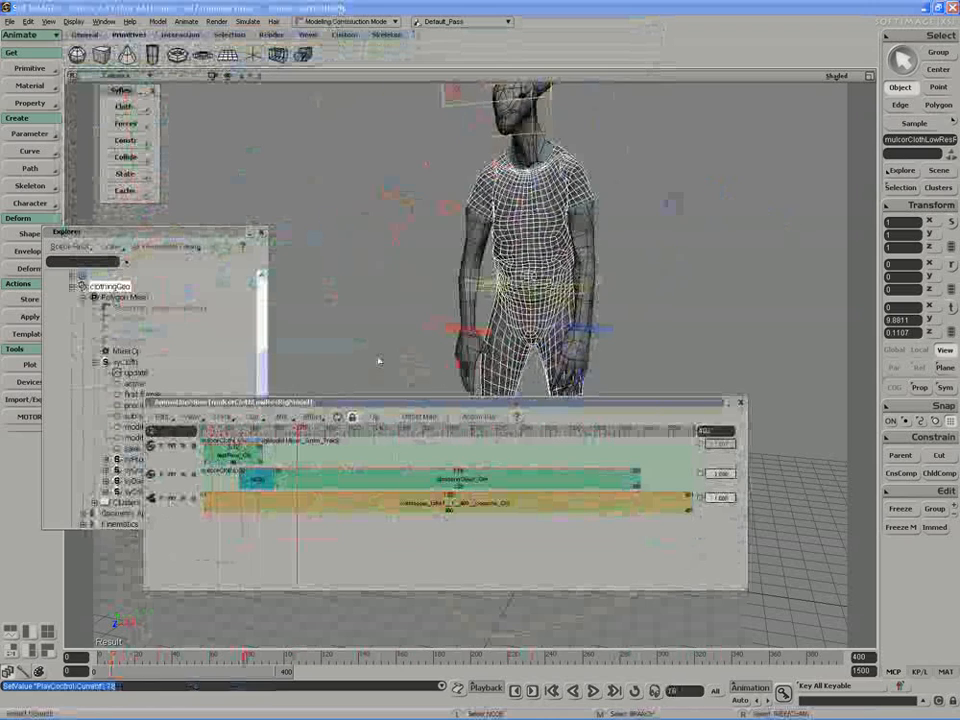
{"action": "key", "text": "s"}
{"action": "middle_click_drag", "start_coordinate": [420, 354], "coordinate": [488, 345]}
{"action": "left_click_drag", "start_coordinate": [488, 345], "coordinate": [499, 246]}
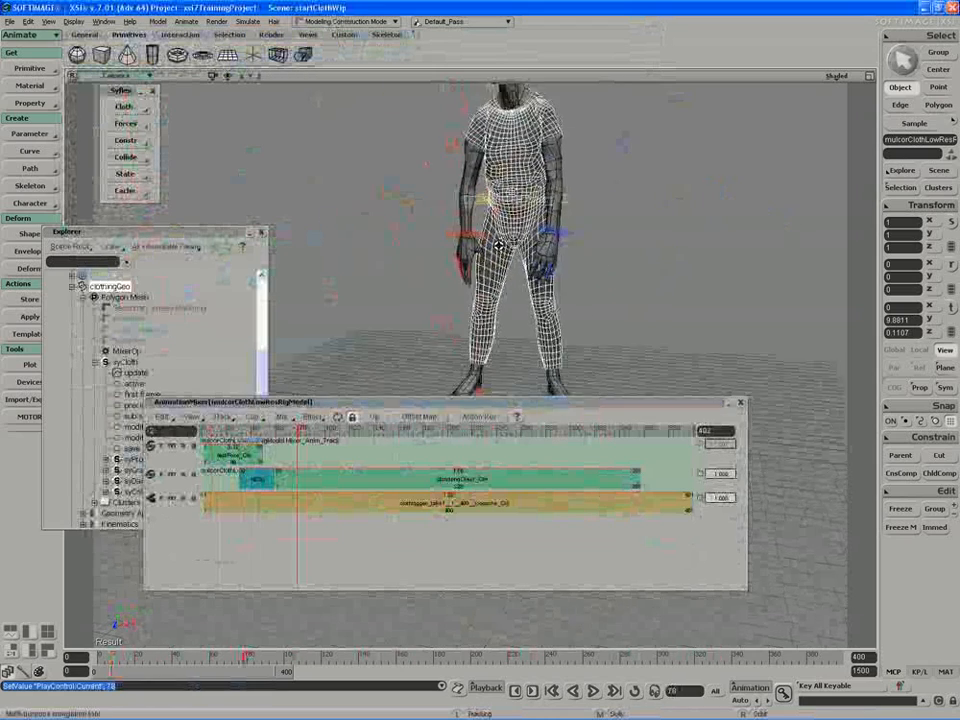
{"action": "key", "text": "space"}
{"action": "left_click_drag", "start_coordinate": [427, 403], "coordinate": [431, 403]}
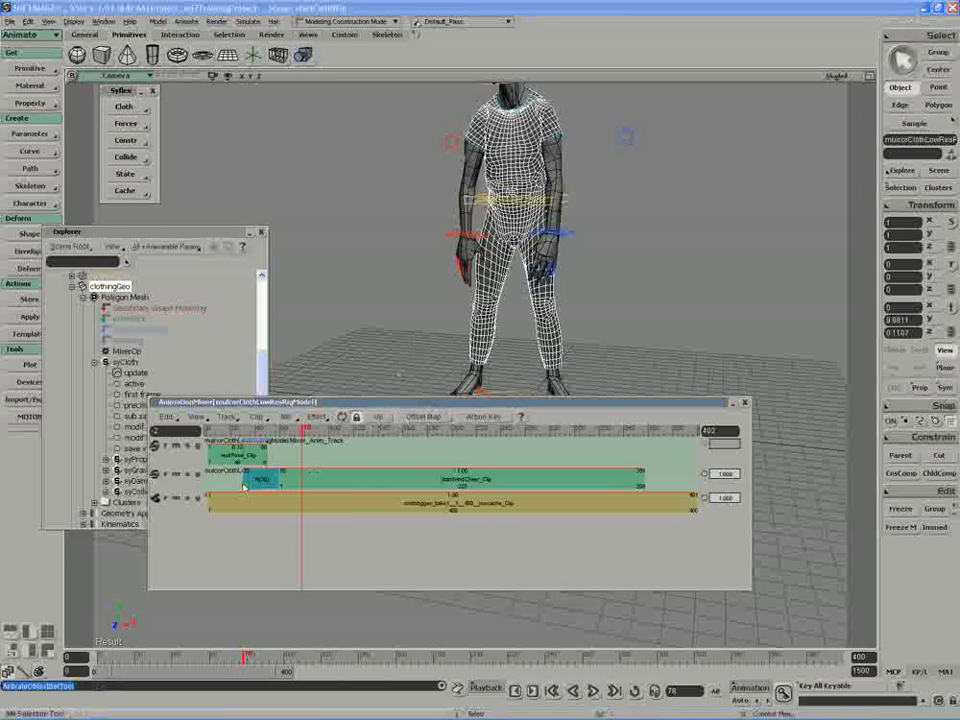
Add a second FileCache track to the mixer and mute the take1 cache track.
{"action": "left_click", "coordinate": [227, 416]}
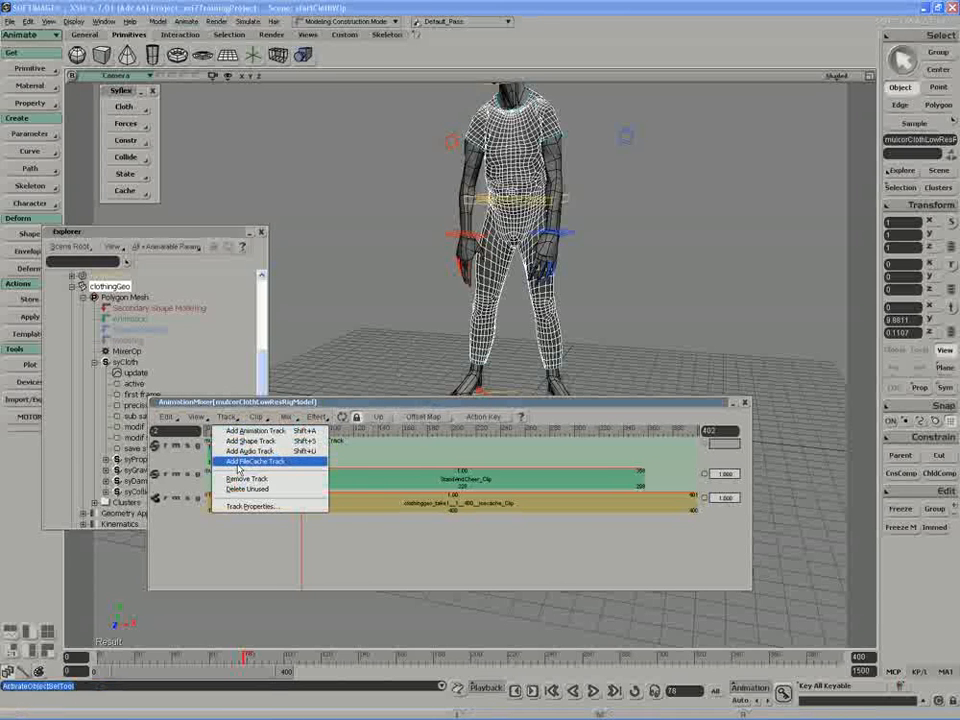
{"action": "left_click", "coordinate": [257, 457]}
{"action": "left_click", "coordinate": [176, 505]}
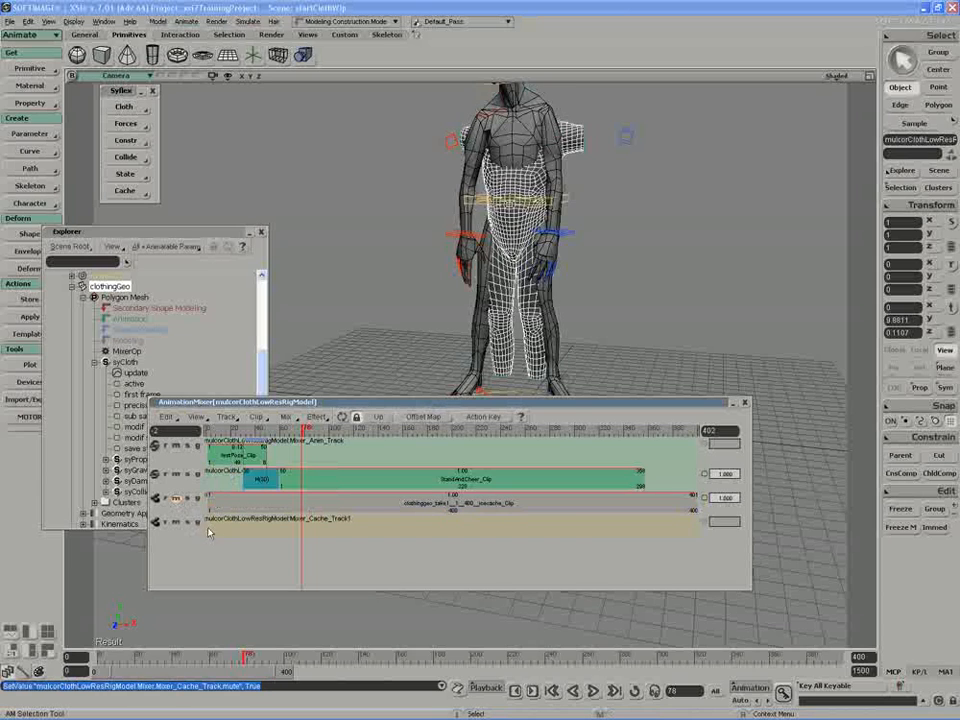
Load clothinggeo_takeHandRoblem_[1..400].icecache as a clip on the new, empty cache track.
{"action": "right_click", "coordinate": [208, 532]}
{"action": "left_click", "coordinate": [250, 544]}
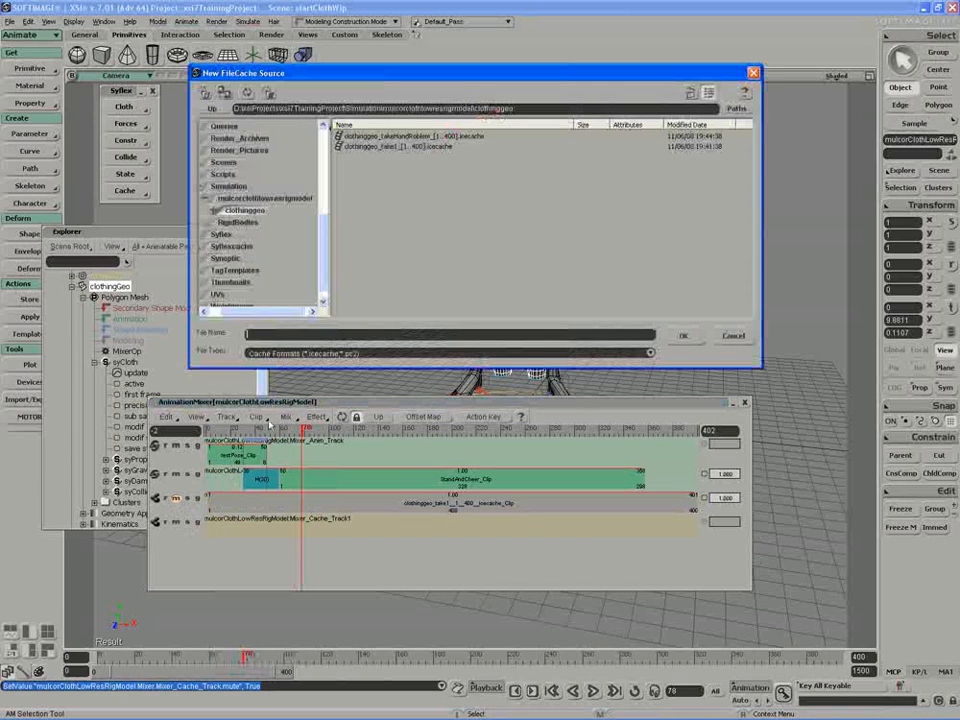
{"action": "left_click", "coordinate": [378, 137]}
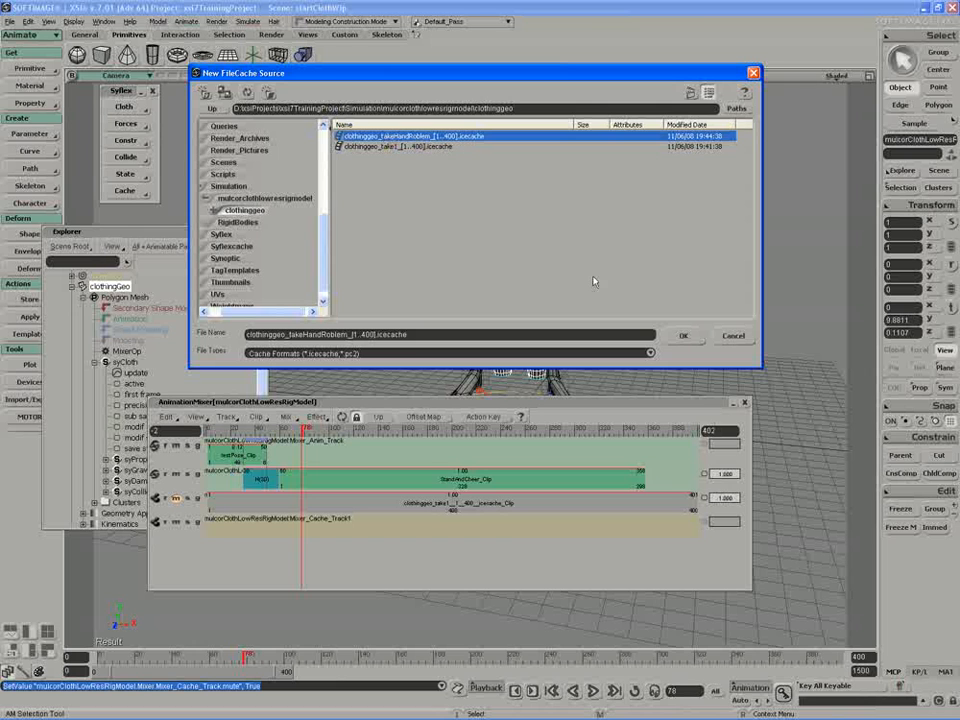
{"action": "left_click", "coordinate": [684, 337]}
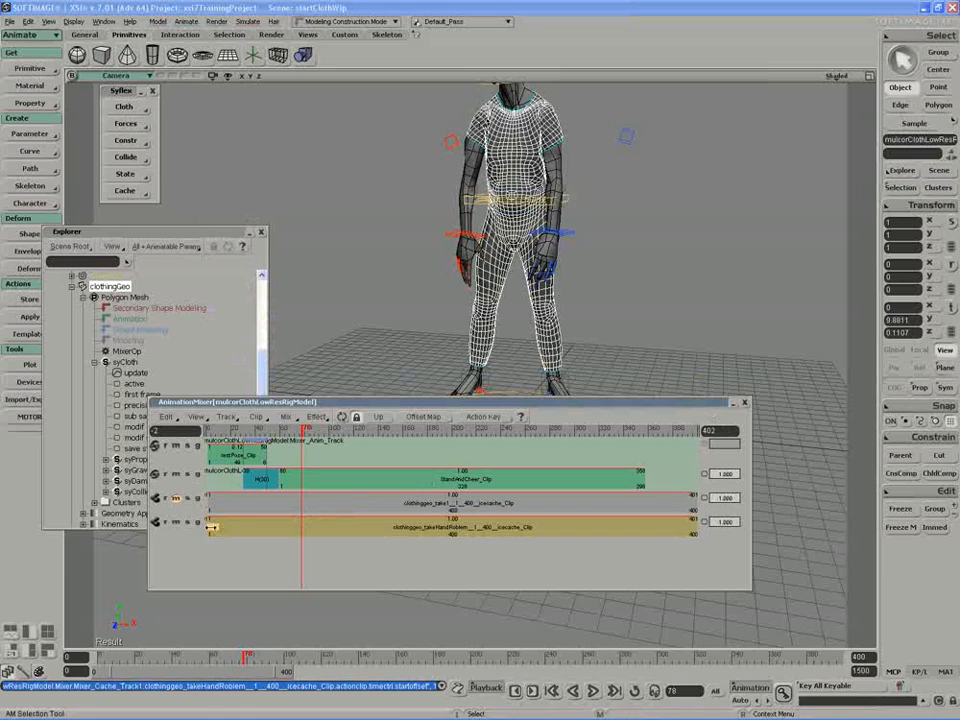
At frame 149, blend both cache clips by unmuting take1 and varying the takeHandRoblem clip's weight, and play back the result.
{"action": "left_click_drag", "start_coordinate": [303, 432], "coordinate": [395, 436]}
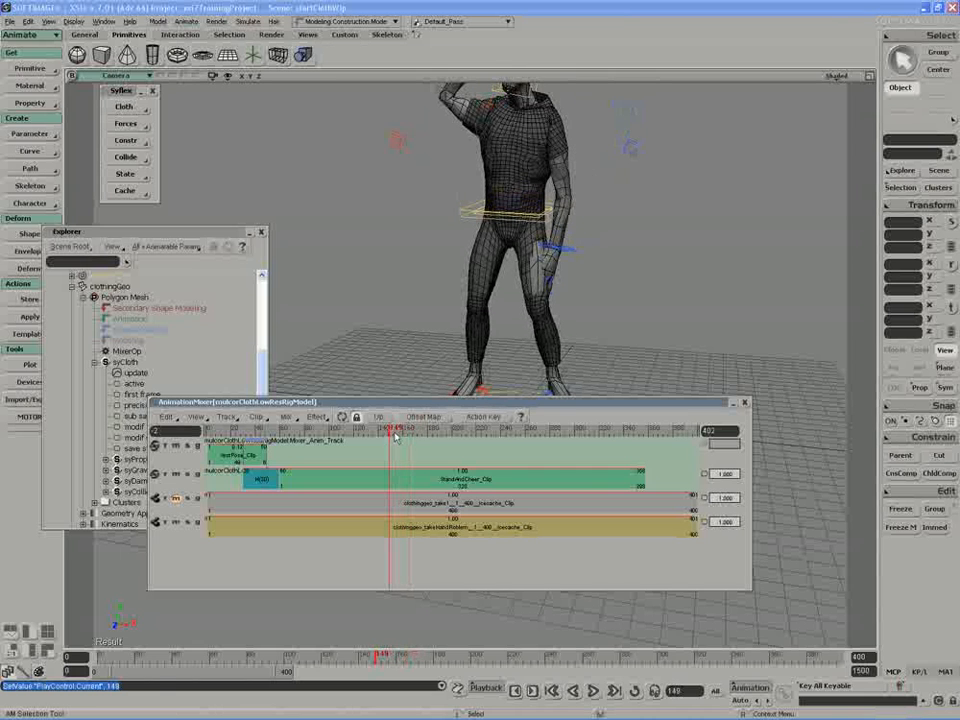
{"action": "left_click", "coordinate": [178, 499]}
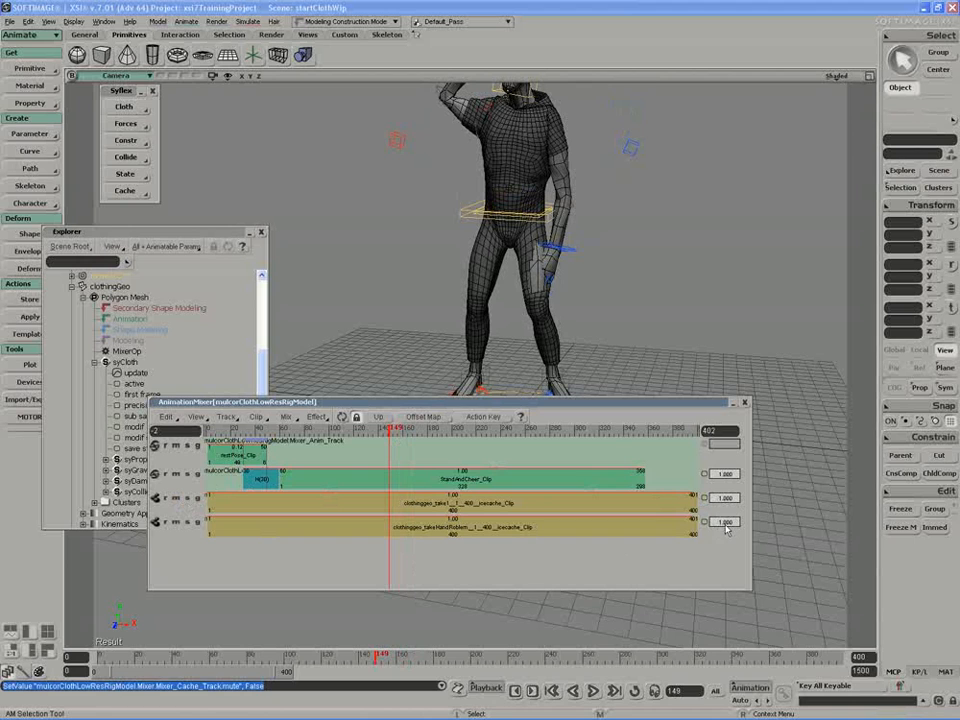
{"action": "left_click_drag", "start_coordinate": [726, 530], "coordinate": [692, 520]}
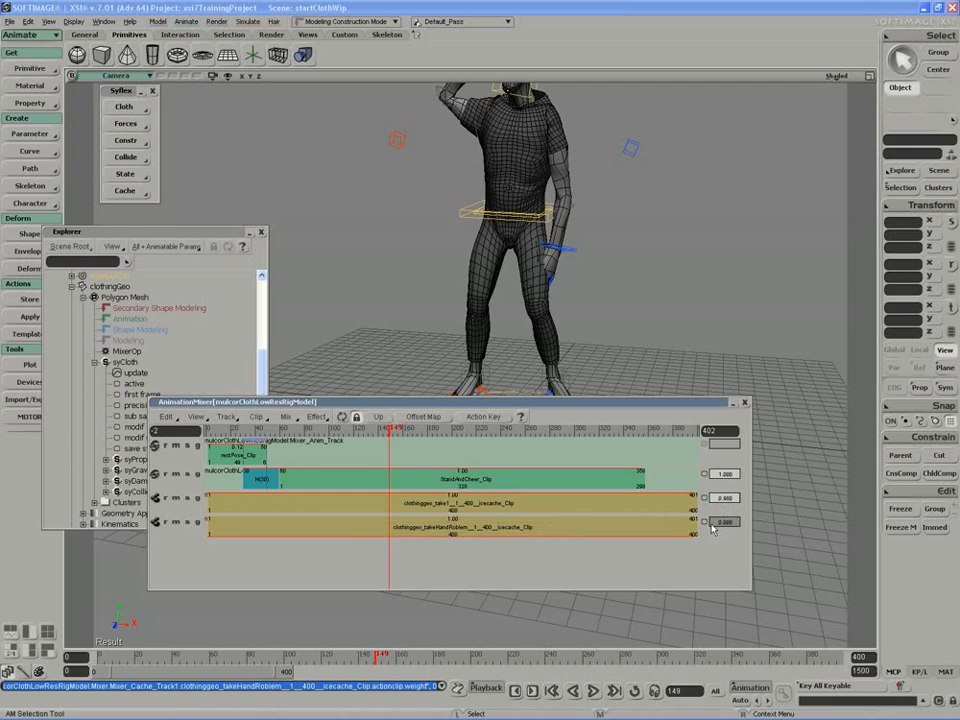
{"action": "left_click", "coordinate": [592, 691]}
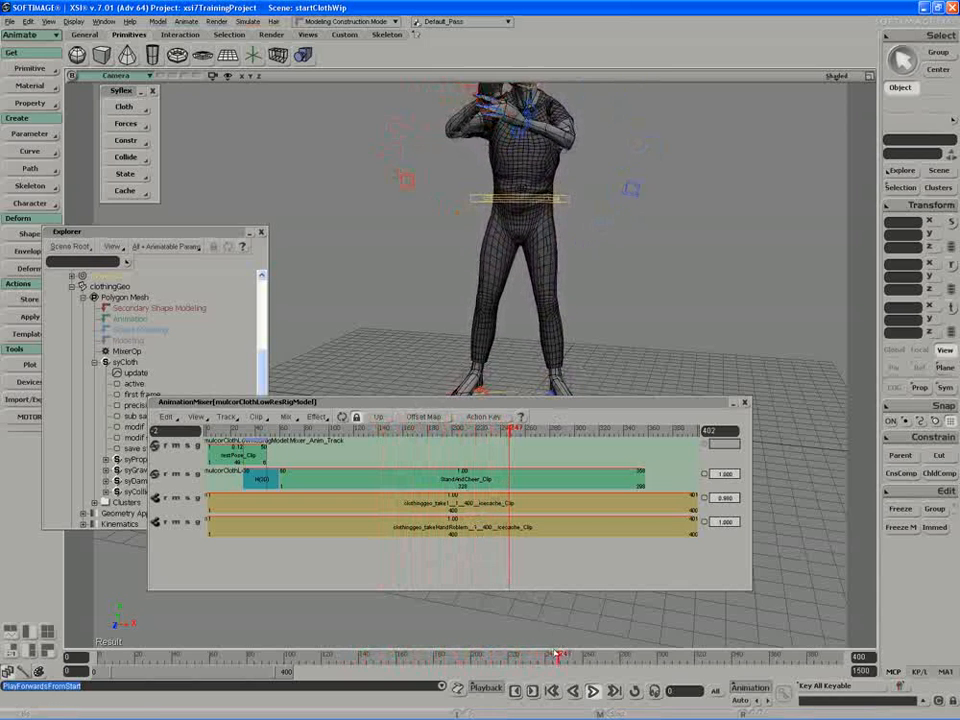
Stop the playback and lower the takeHandRoblem clip's weight to 0.440, then to 0 at frame 148.
{"action": "left_click", "coordinate": [592, 693]}
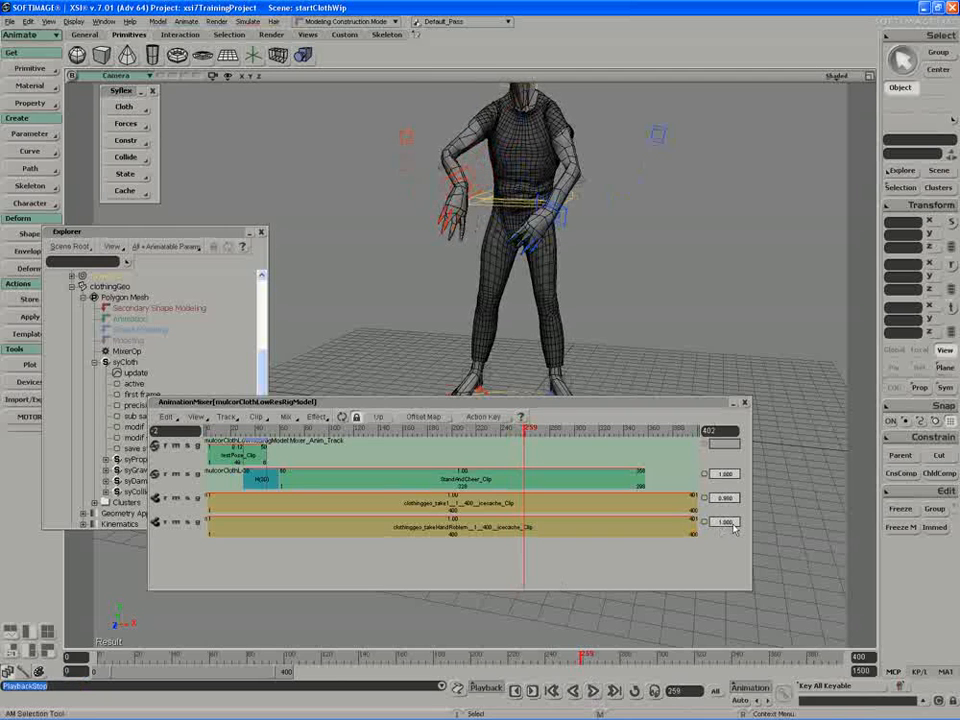
{"action": "left_click_drag", "start_coordinate": [734, 525], "coordinate": [724, 528]}
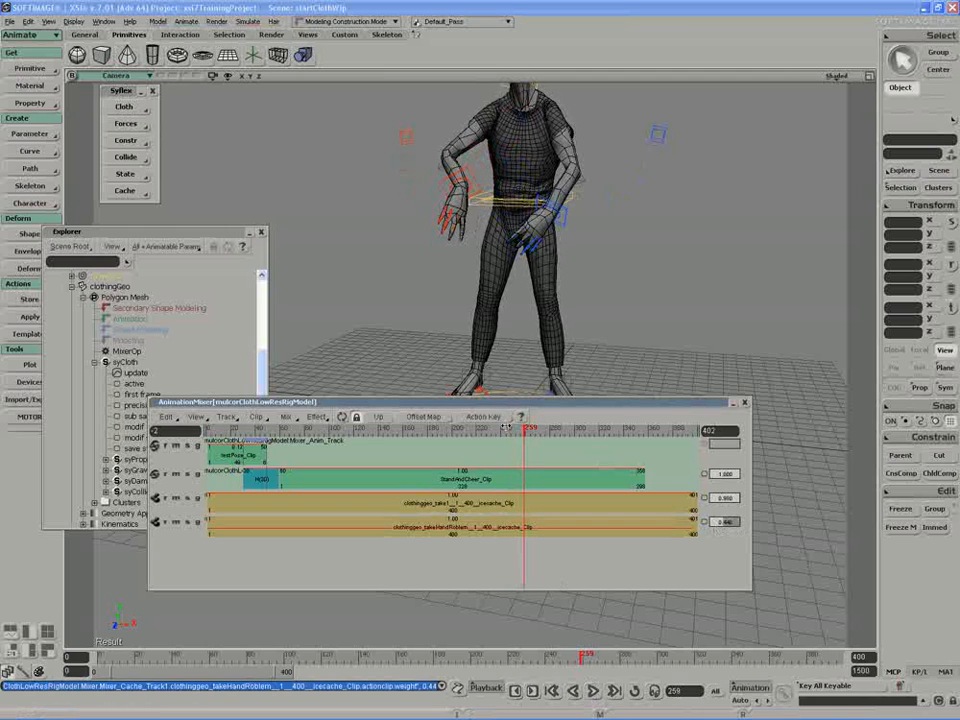
{"action": "left_click_drag", "start_coordinate": [508, 429], "coordinate": [388, 428]}
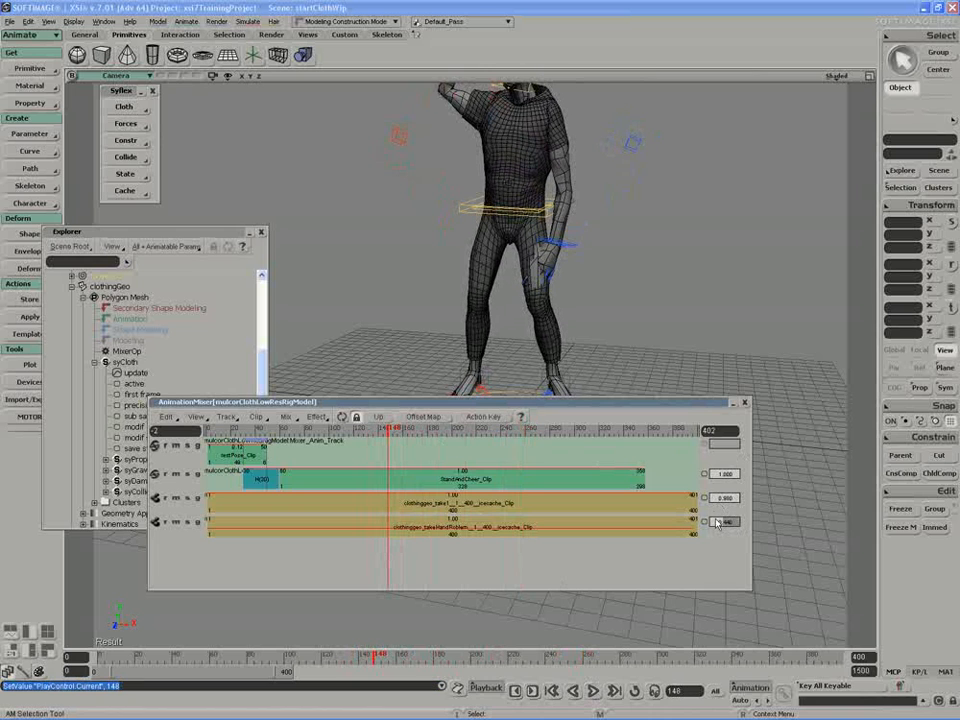
{"action": "left_click_drag", "start_coordinate": [717, 524], "coordinate": [692, 525]}
Delete the takeHandRoblem clip from its cache track and raise the take1 clip's weight to 1.000.
{"action": "left_click", "coordinate": [517, 522]}
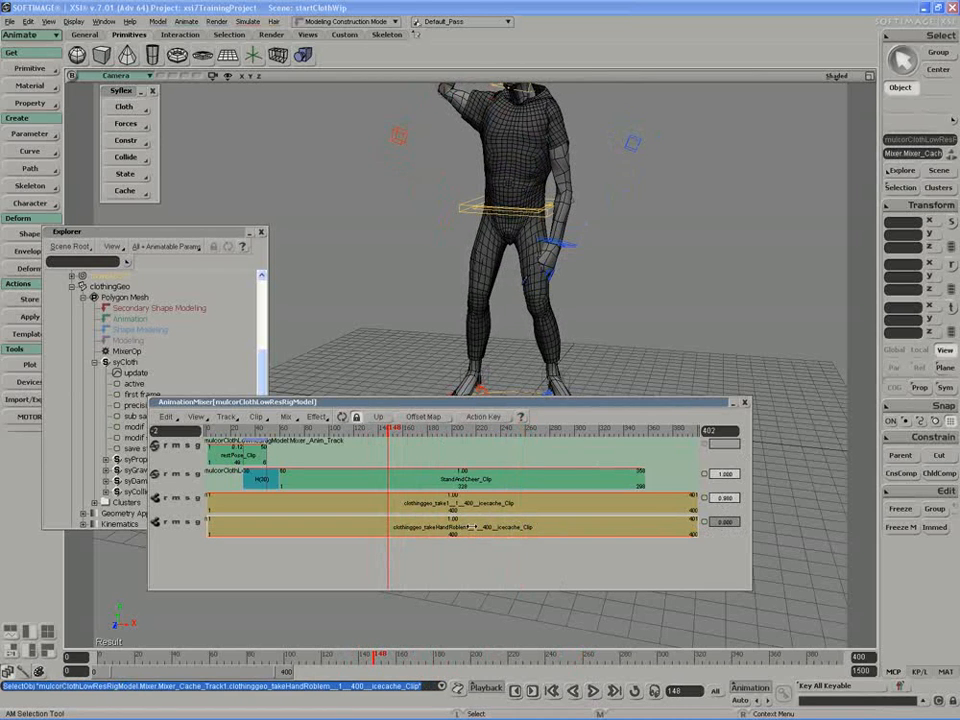
{"action": "key", "text": "Delete"}
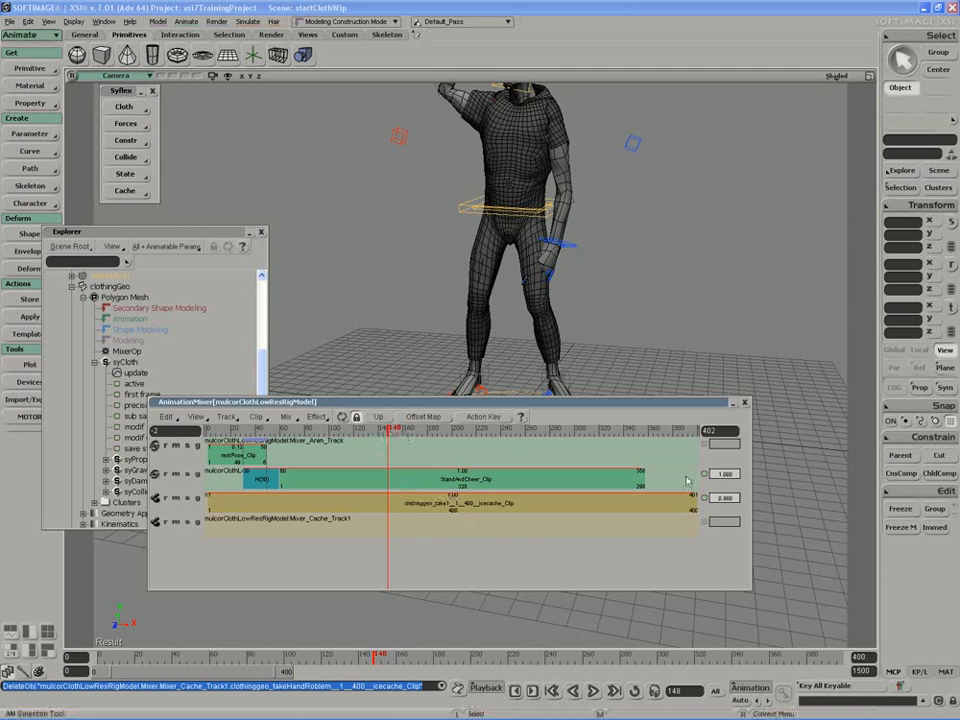
{"action": "left_click_drag", "start_coordinate": [729, 503], "coordinate": [761, 508]}
Scrub back to frame -2 and open the properties of the syCloth operator on clothingGeo.
{"action": "left_click_drag", "start_coordinate": [384, 432], "coordinate": [205, 430]}
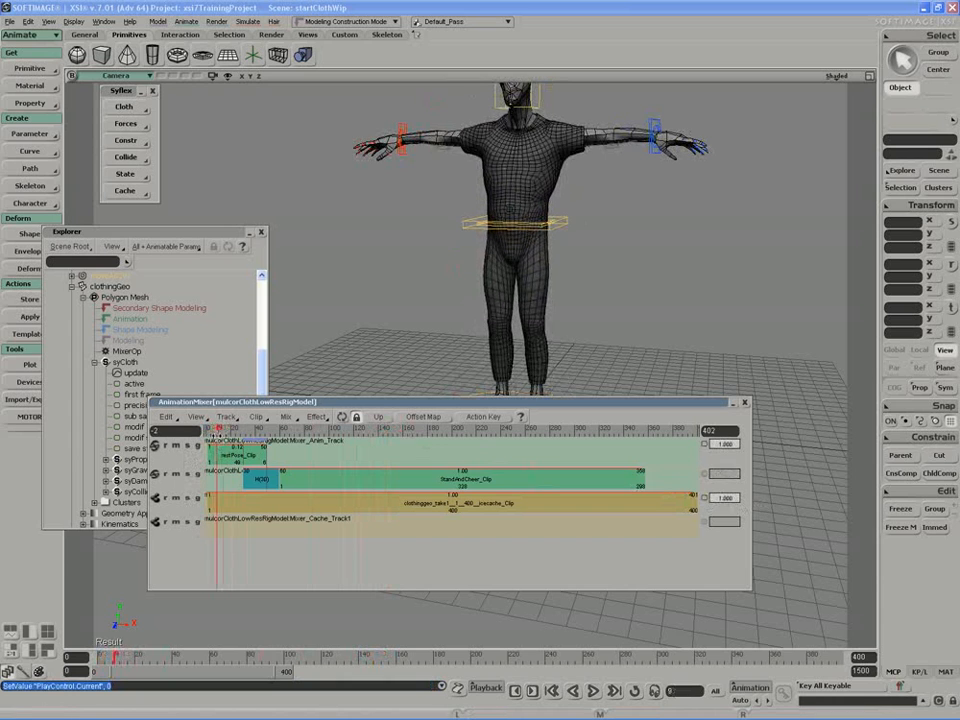
{"action": "left_click_drag", "start_coordinate": [239, 405], "coordinate": [206, 461]}
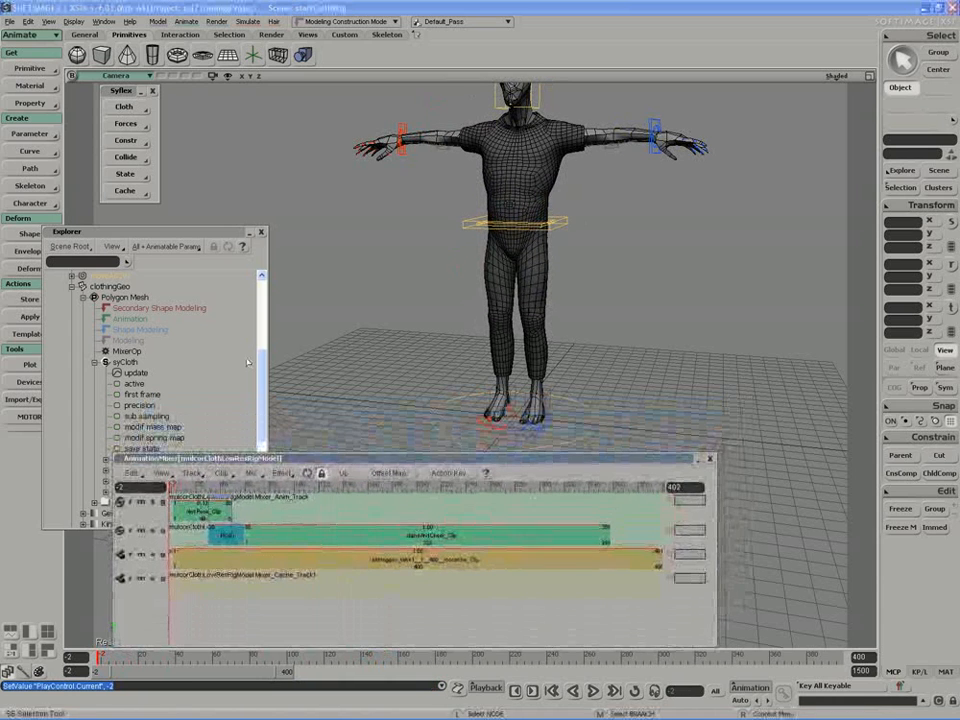
{"action": "double_click", "coordinate": [197, 231]}
{"action": "double_click", "coordinate": [196, 231]}
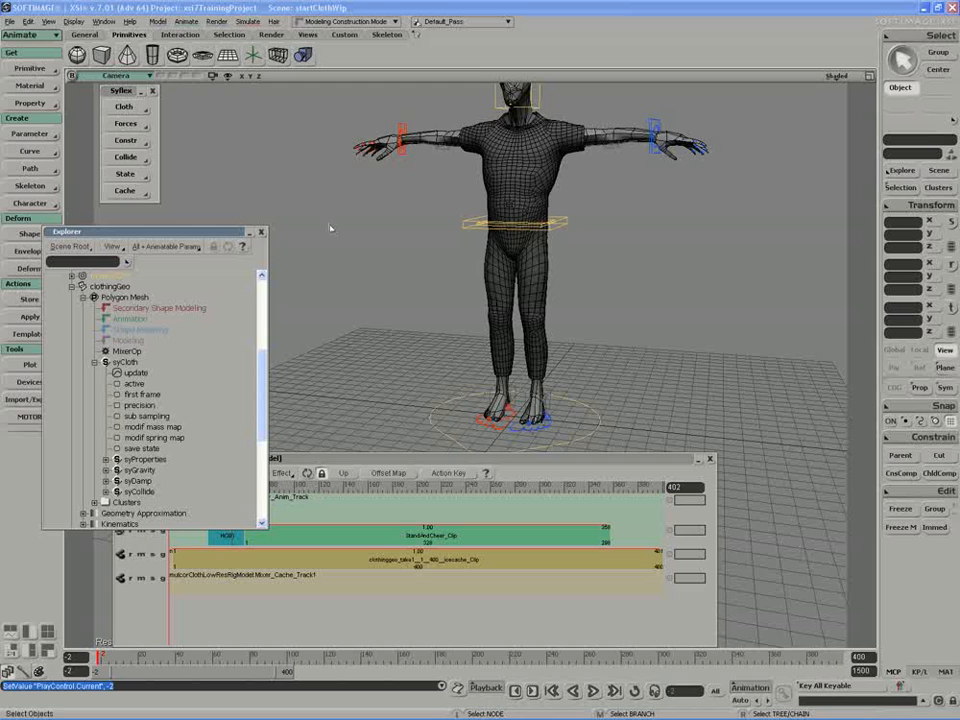
{"action": "scroll", "coordinate": [150, 300], "scroll_direction": "up", "scroll_amount": 1}
{"action": "left_click", "coordinate": [104, 308]}
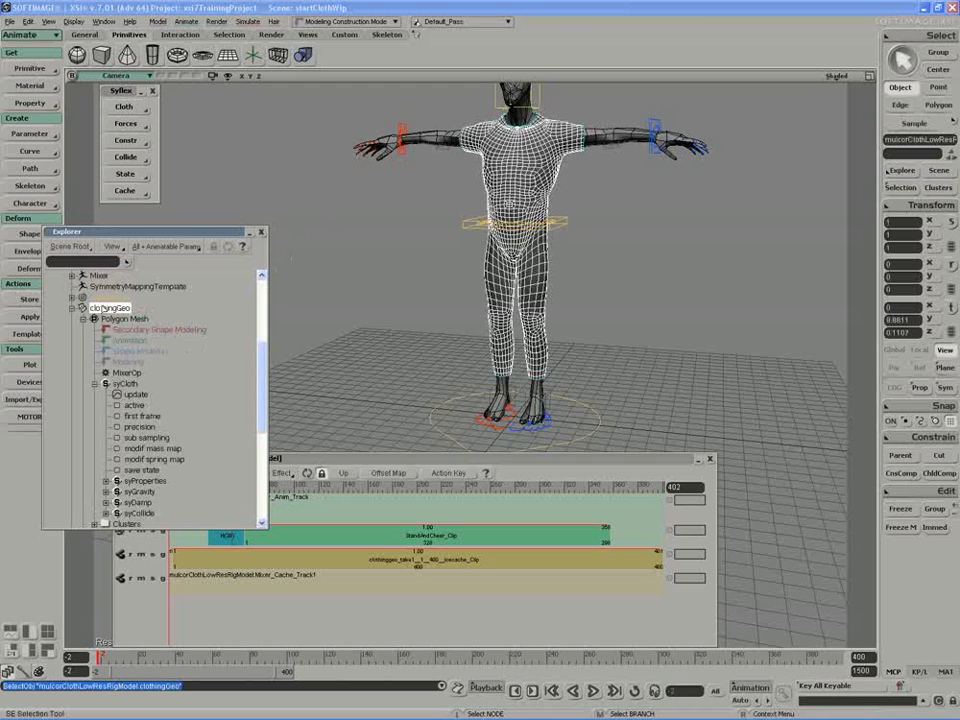
{"action": "left_click", "coordinate": [122, 385]}
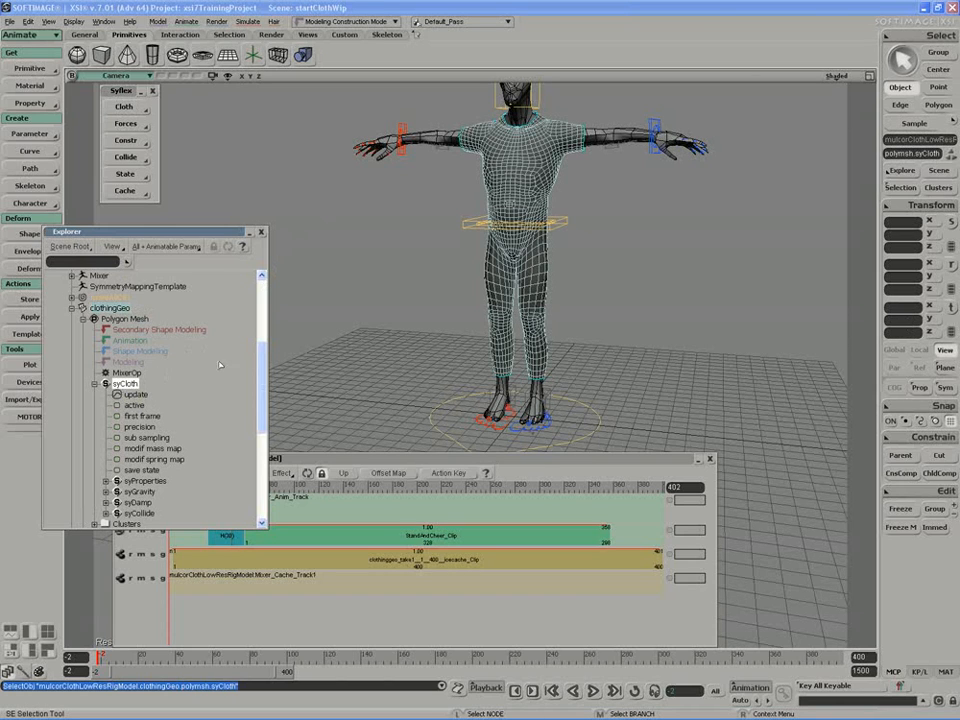
{"action": "scroll", "coordinate": [215, 380], "scroll_direction": "down", "scroll_amount": 2}
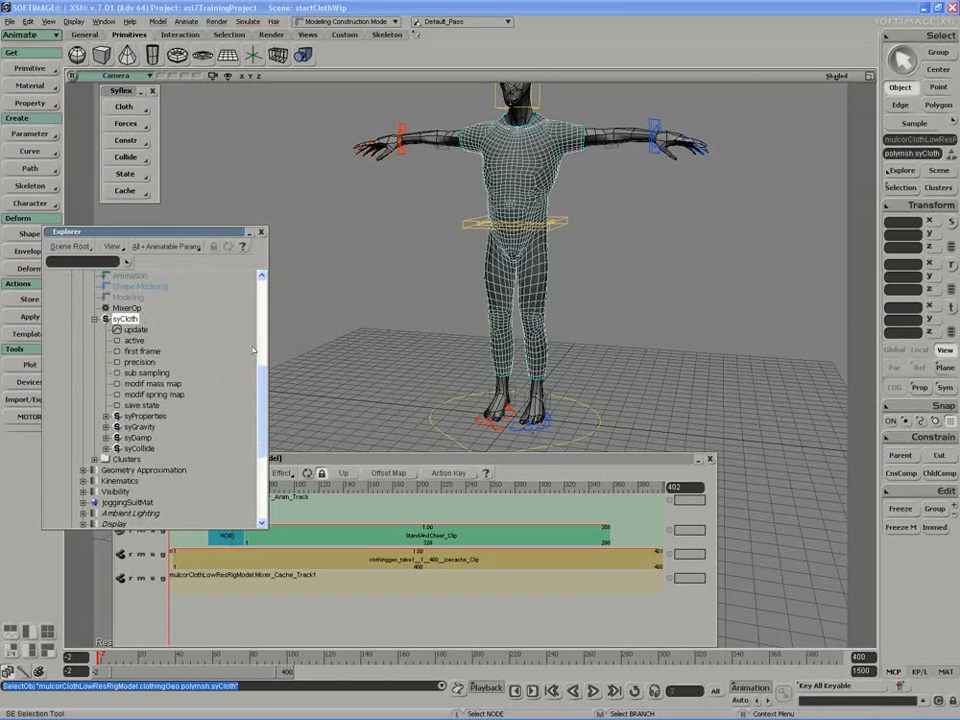
{"action": "left_click", "coordinate": [104, 319]}
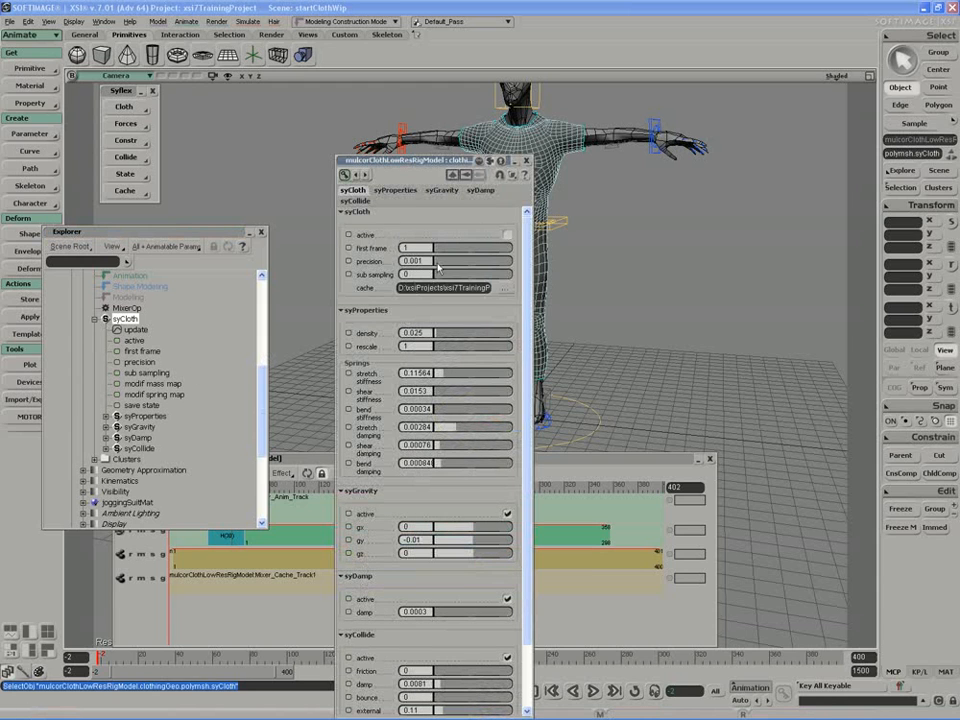
Check the load and save preset options for the syCloth settings, and close the property page.
{"action": "left_click_drag", "start_coordinate": [490, 162], "coordinate": [463, 151]}
{"action": "left_click", "coordinate": [484, 164]}
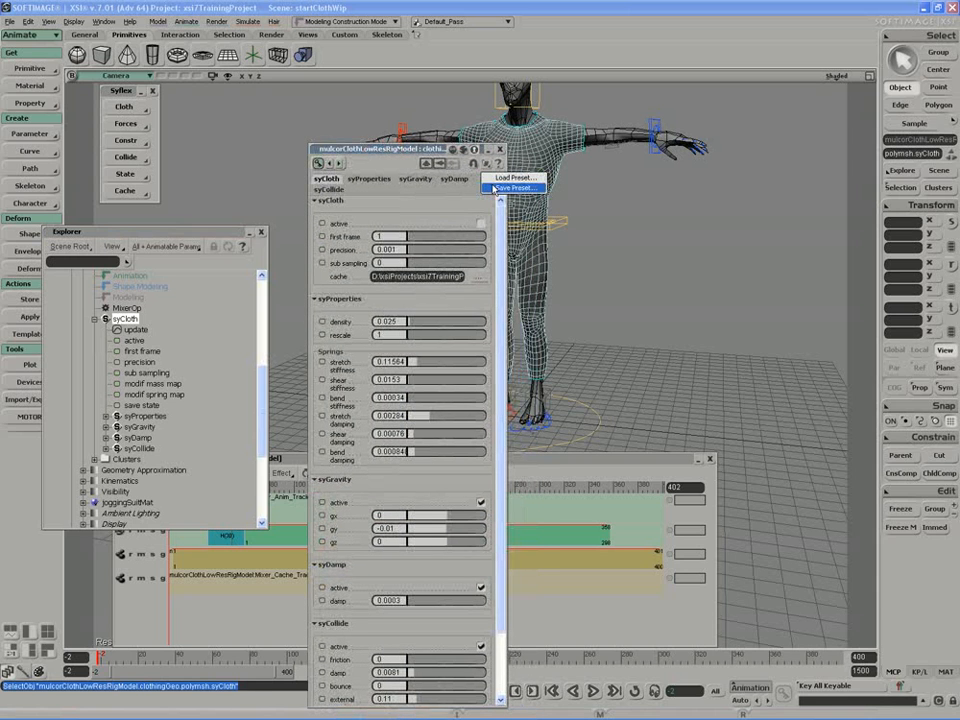
{"action": "left_click_drag", "start_coordinate": [396, 153], "coordinate": [357, 141]}
{"action": "left_click", "coordinate": [462, 139]}
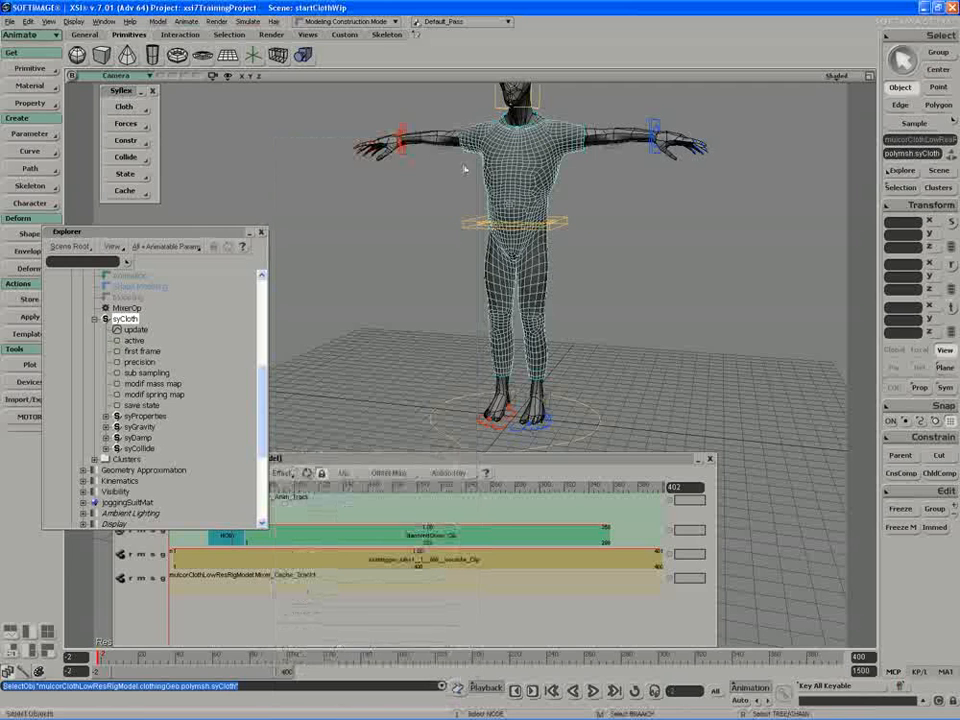
Delete the syCloth operator from the clothingGeo polygon mesh.
{"action": "key", "text": "s"}
{"action": "right_click_drag", "start_coordinate": [450, 219], "coordinate": [431, 236]}
{"action": "key", "text": "space"}
{"action": "left_click", "coordinate": [349, 351]}
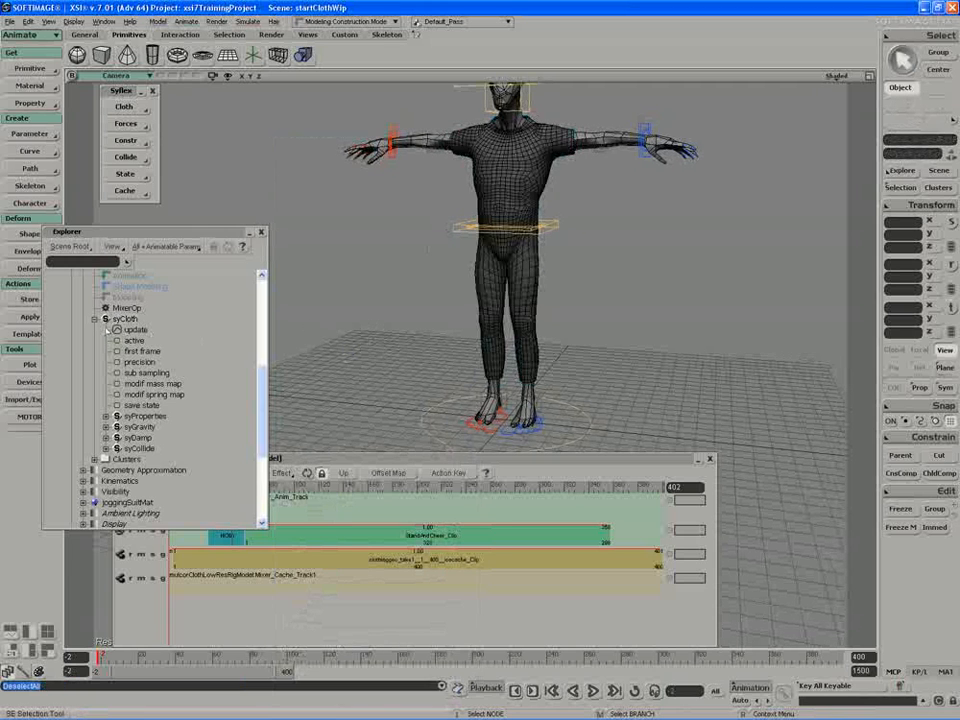
{"action": "left_click", "coordinate": [124, 318]}
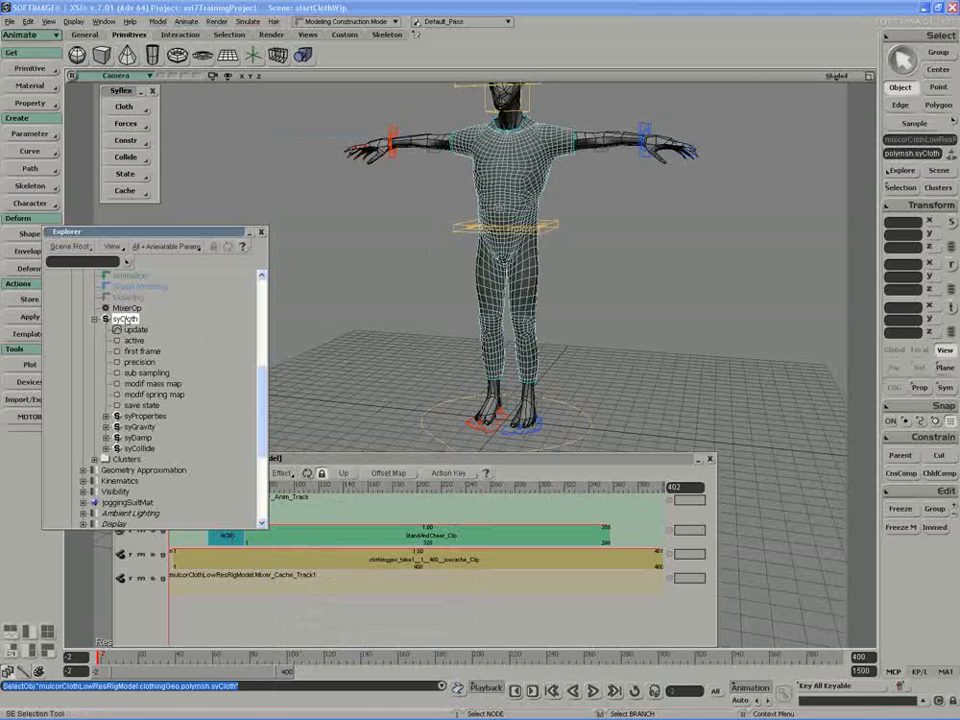
{"action": "key", "text": "Delete"}
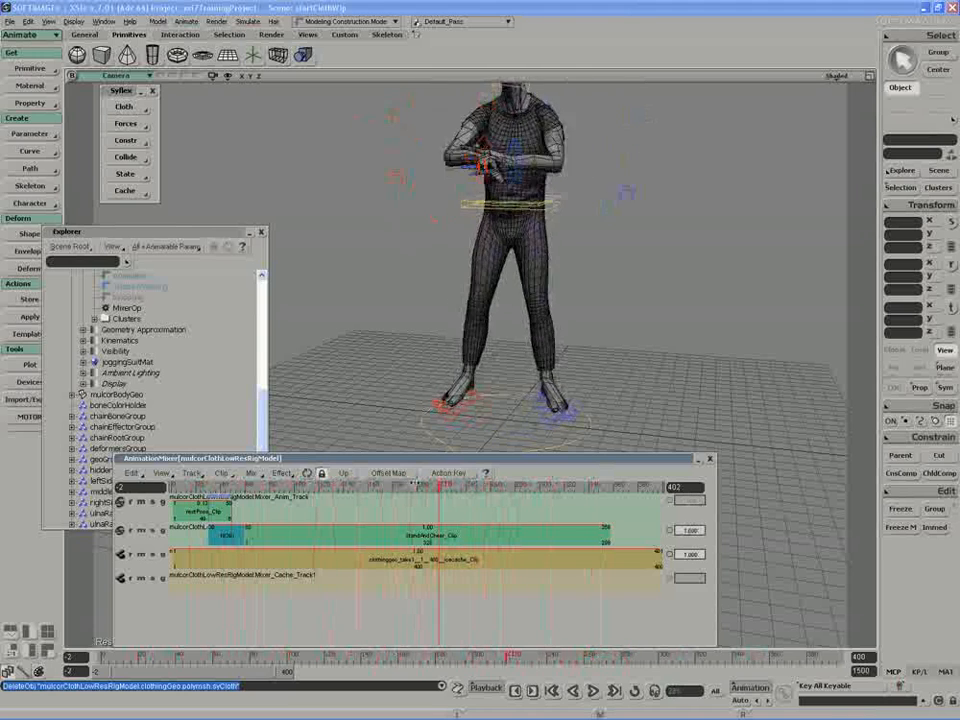
Scrub the animation, return to frame 2 and orbit the character to examine clothing driven only by the take1 cache.
{"action": "left_click_drag", "start_coordinate": [174, 477], "coordinate": [175, 477]}
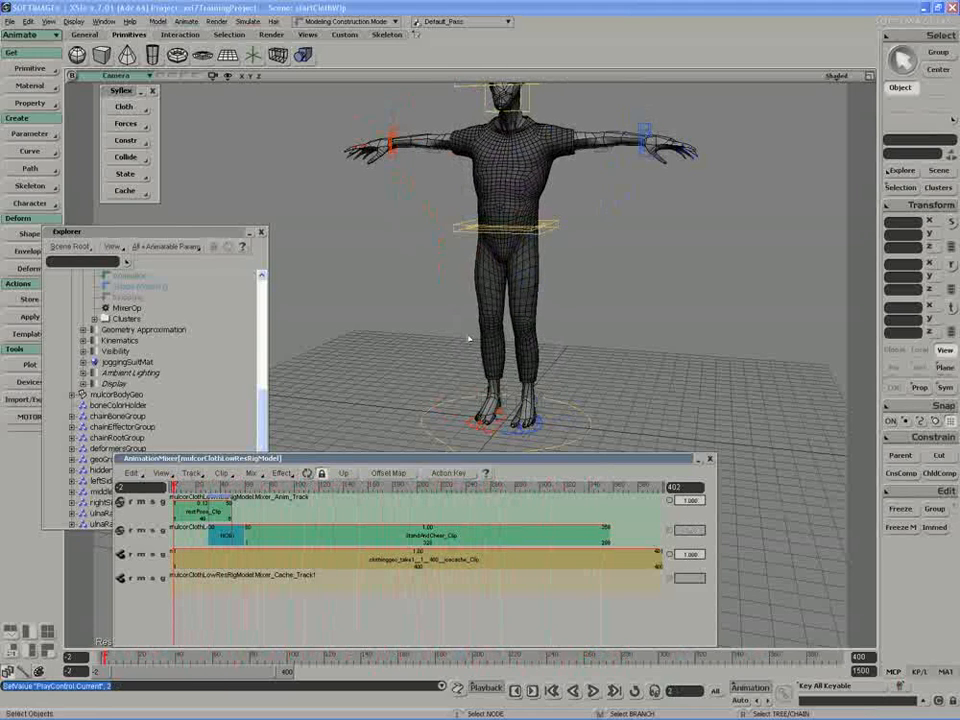
{"action": "key", "text": "s"}
{"action": "right_click_drag", "start_coordinate": [480, 322], "coordinate": [518, 289]}
{"action": "middle_click_drag", "start_coordinate": [518, 289], "coordinate": [454, 296]}
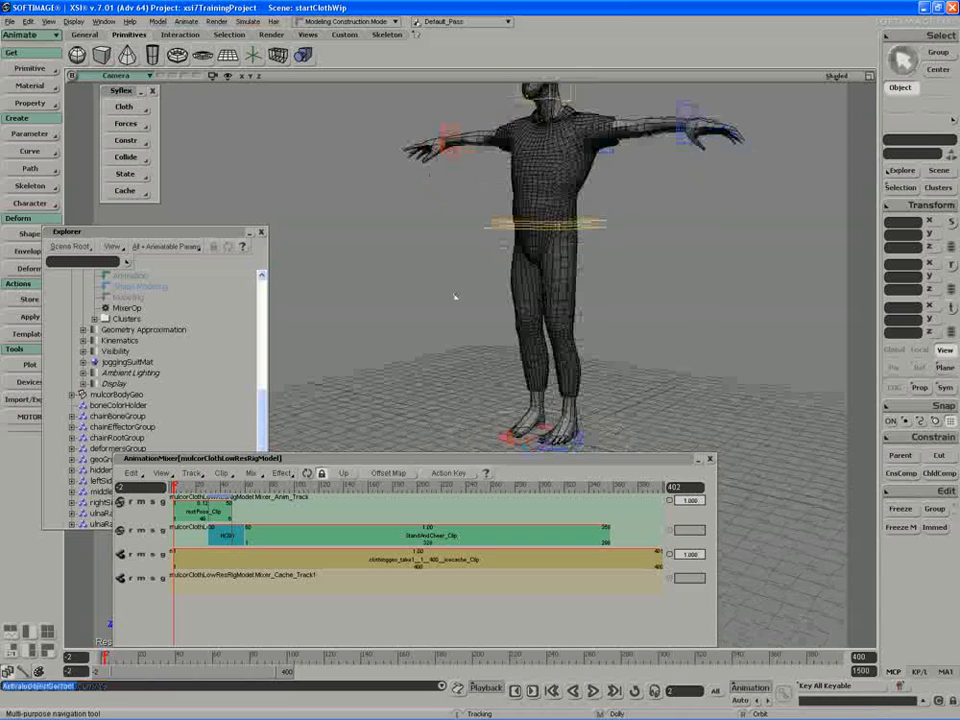
{"action": "left_click", "coordinate": [448, 335]}
{"action": "key", "text": "s"}
{"action": "right_click_drag", "start_coordinate": [446, 307], "coordinate": [441, 304]}
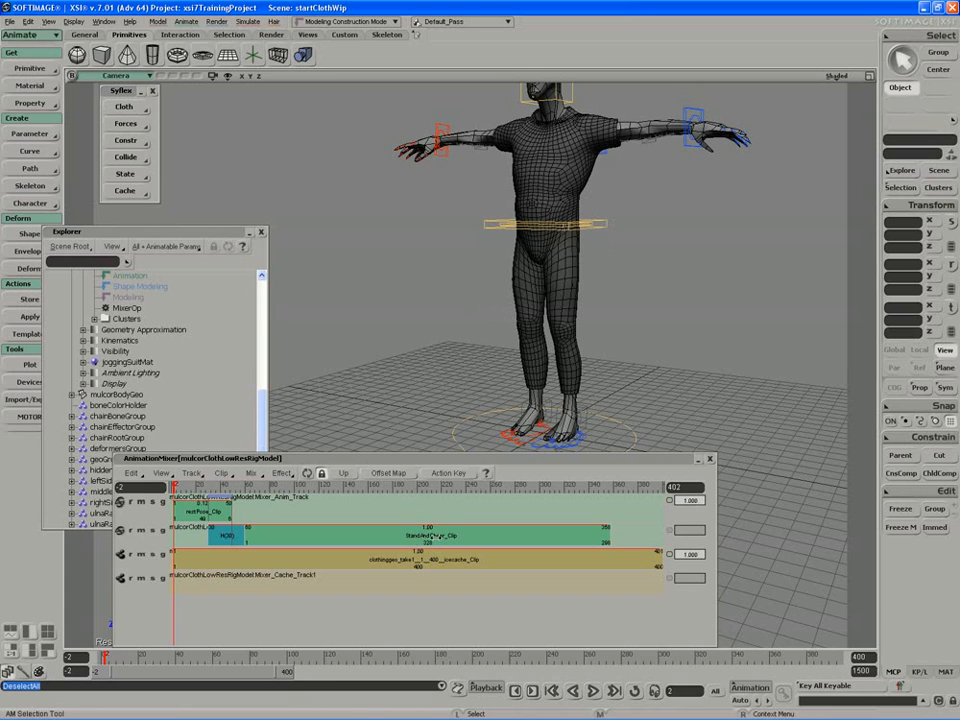
{"action": "left_click_drag", "start_coordinate": [427, 463], "coordinate": [427, 452]}
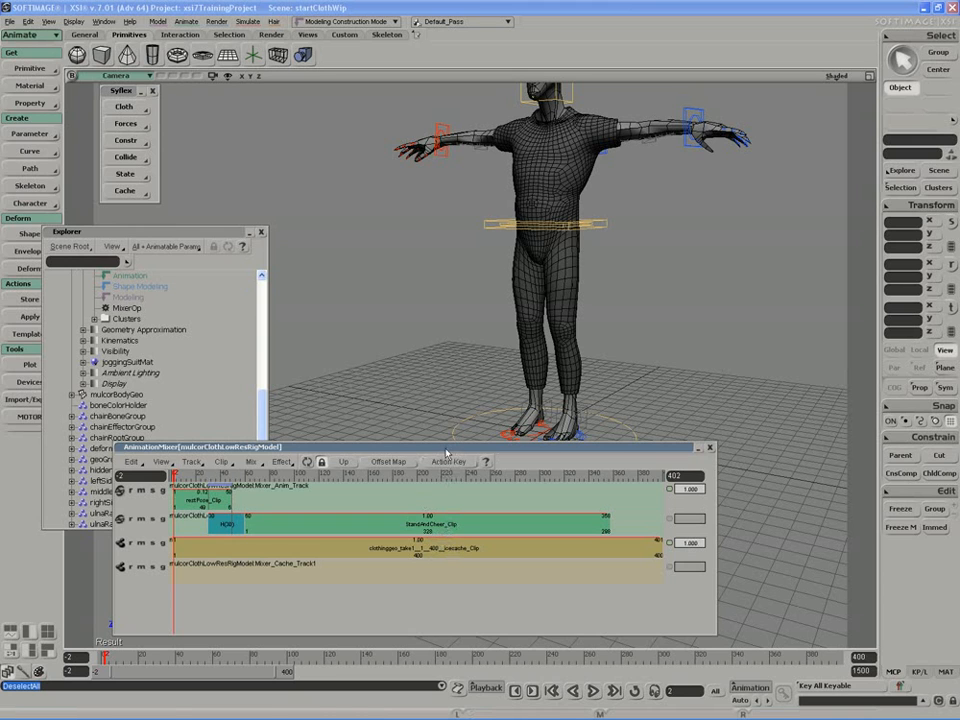
{"action": "left_click_drag", "start_coordinate": [447, 450], "coordinate": [441, 459]}
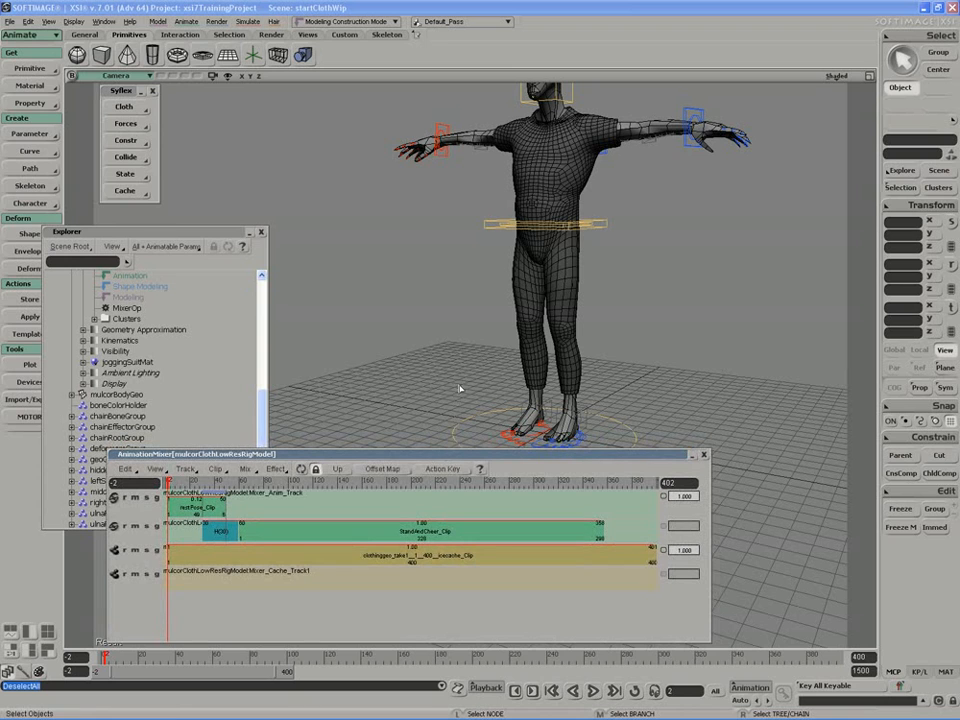
{"action": "key", "text": "s"}
{"action": "right_click_drag", "start_coordinate": [530, 204], "coordinate": [508, 203]}
{"action": "left_click_drag", "start_coordinate": [572, 457], "coordinate": [558, 457]}
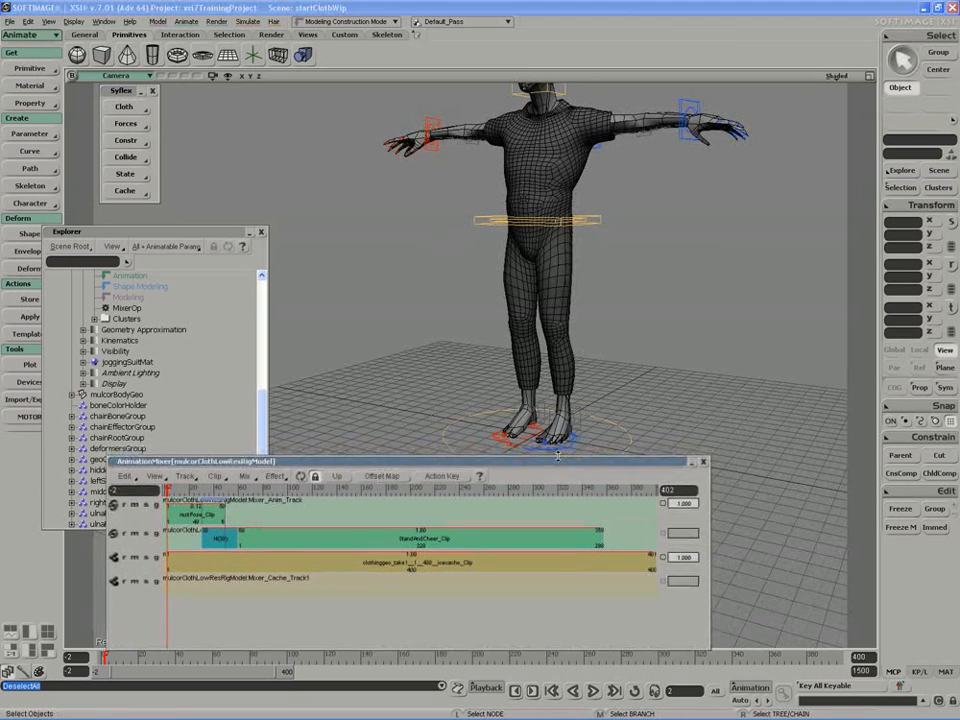